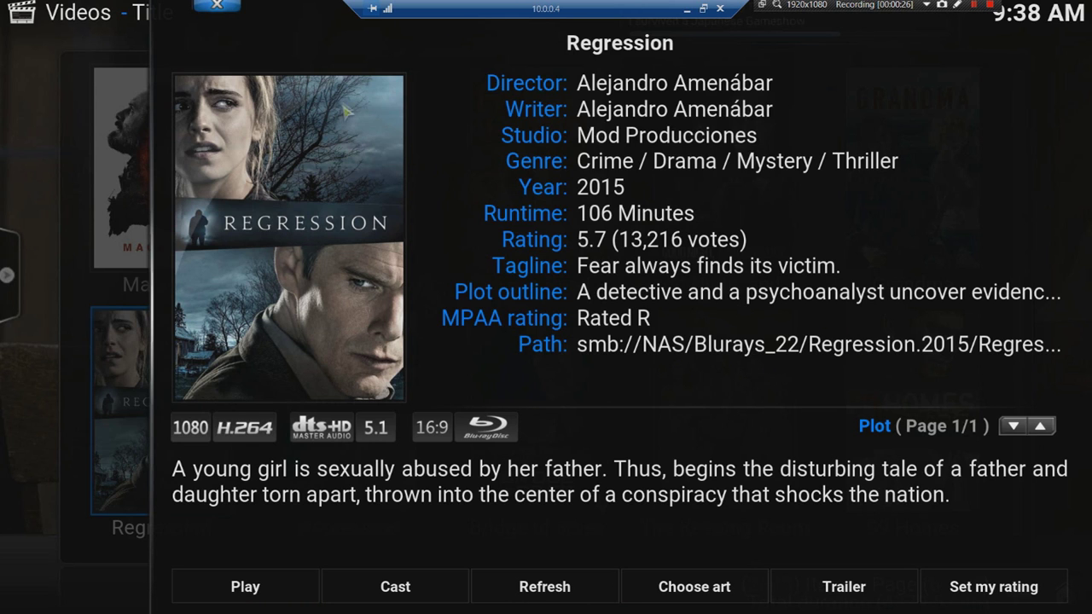
Step: Compare the two Regression entries' paths and votes, one on a NAS source, then return home
click(217, 5)
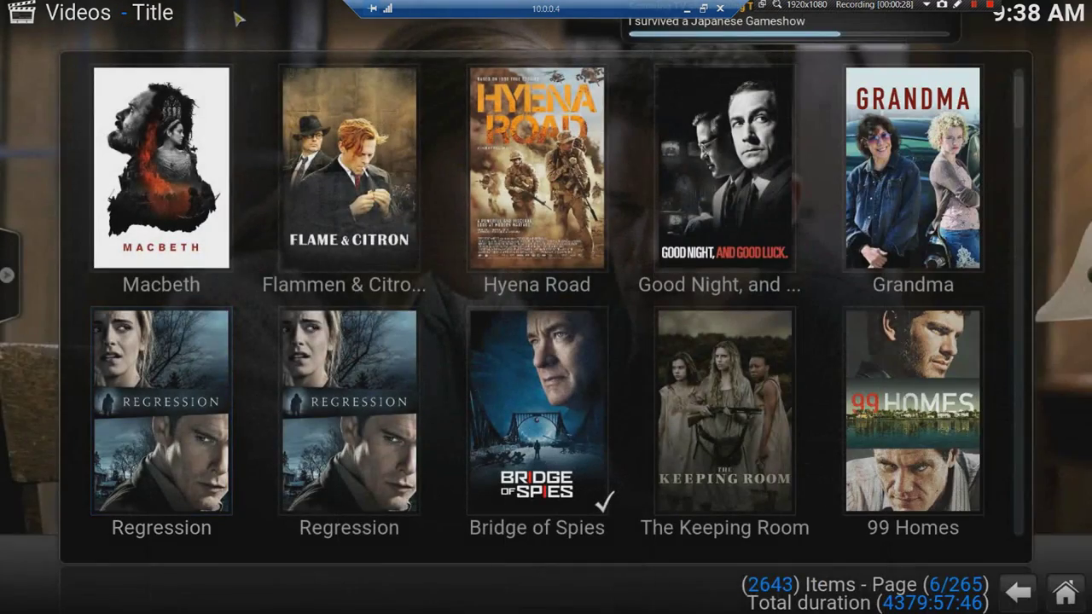
click(341, 388)
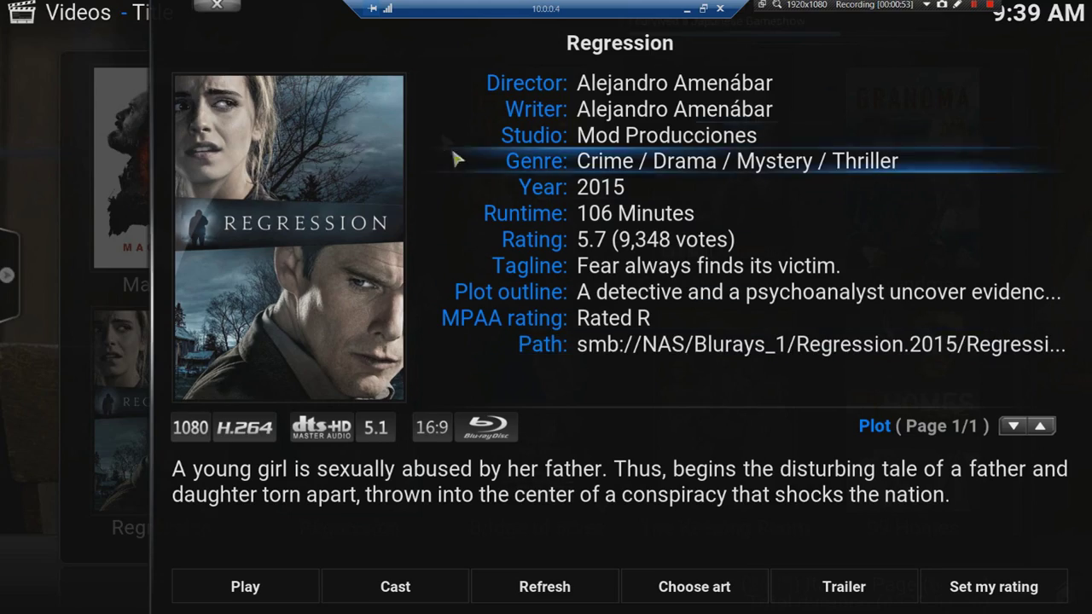
click(240, 5)
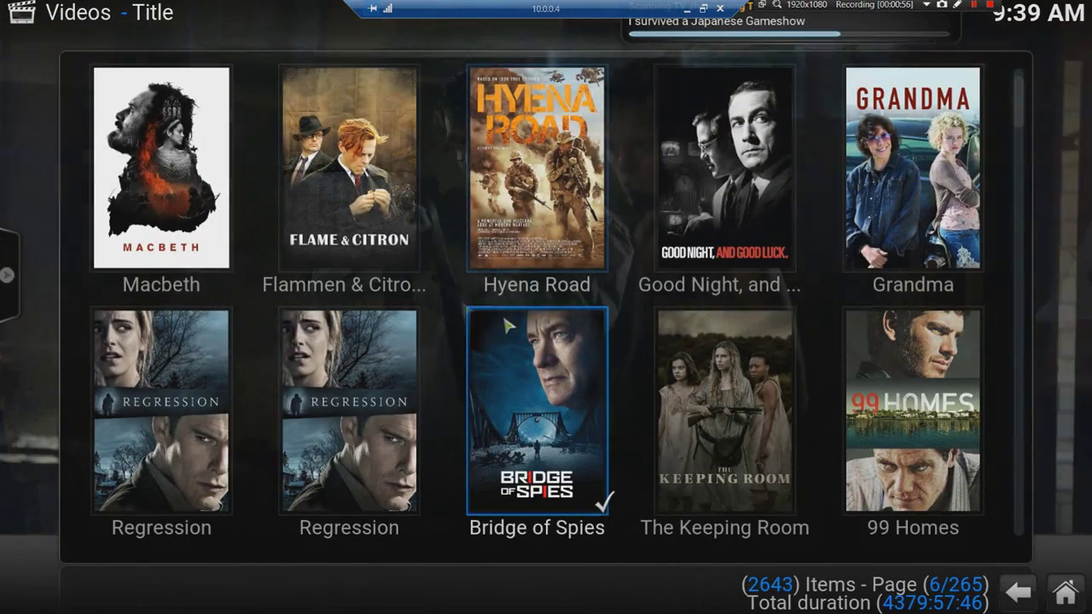
click(1064, 585)
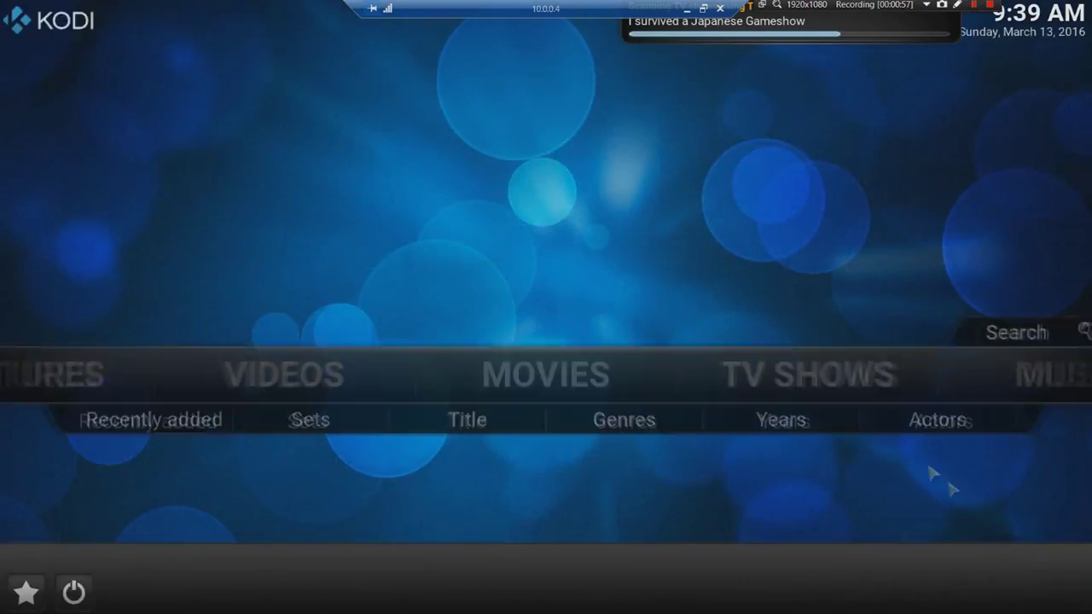
Step: In System Settings > Video > Library, choose Clean library to remove missing entries
scroll(875, 407, down, 4)
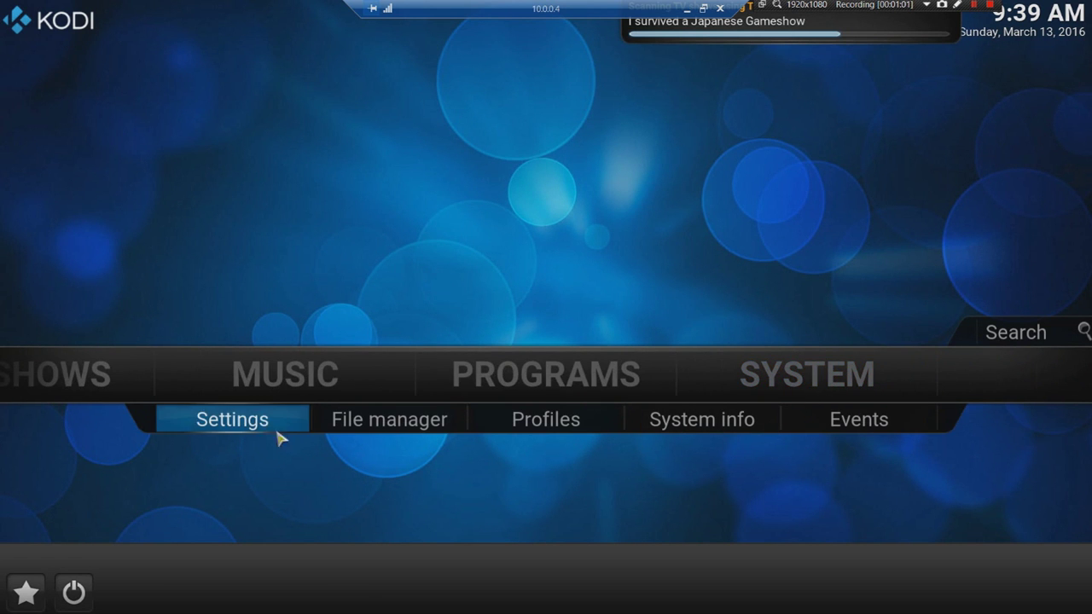
click(258, 425)
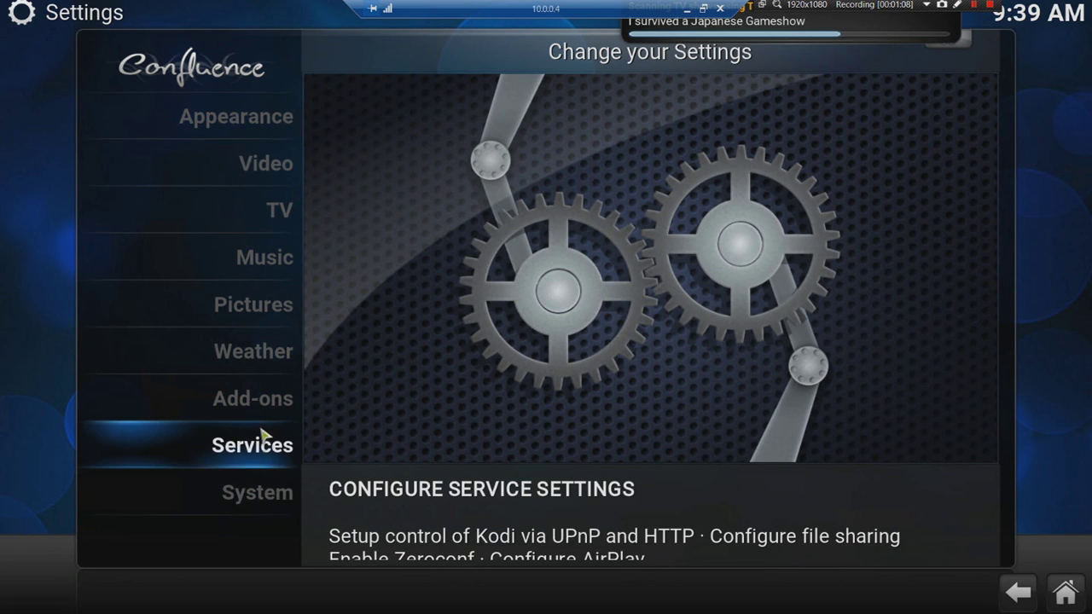
click(265, 171)
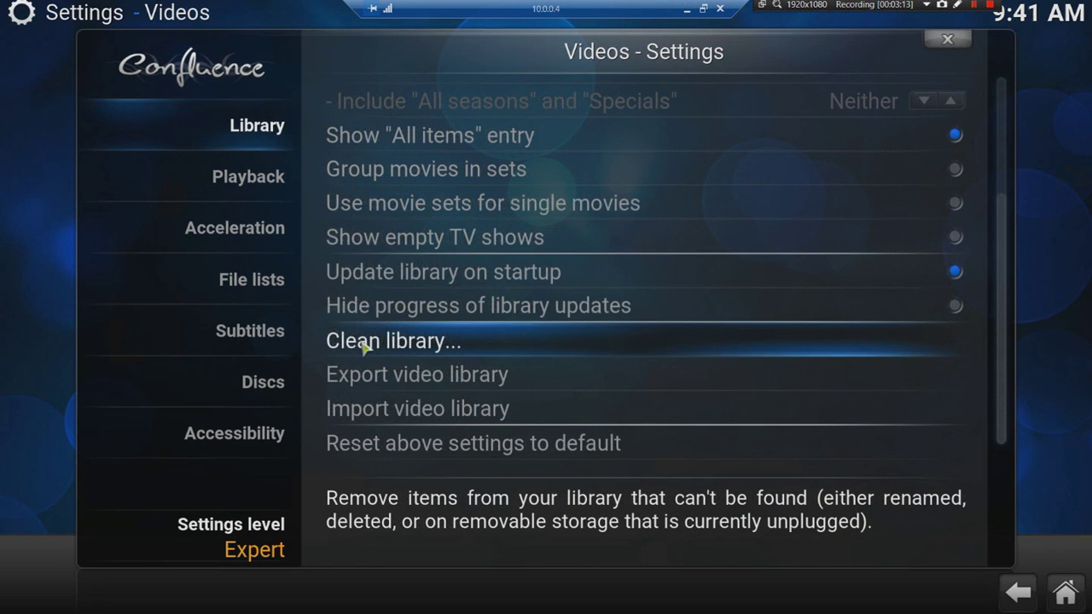
click(365, 344)
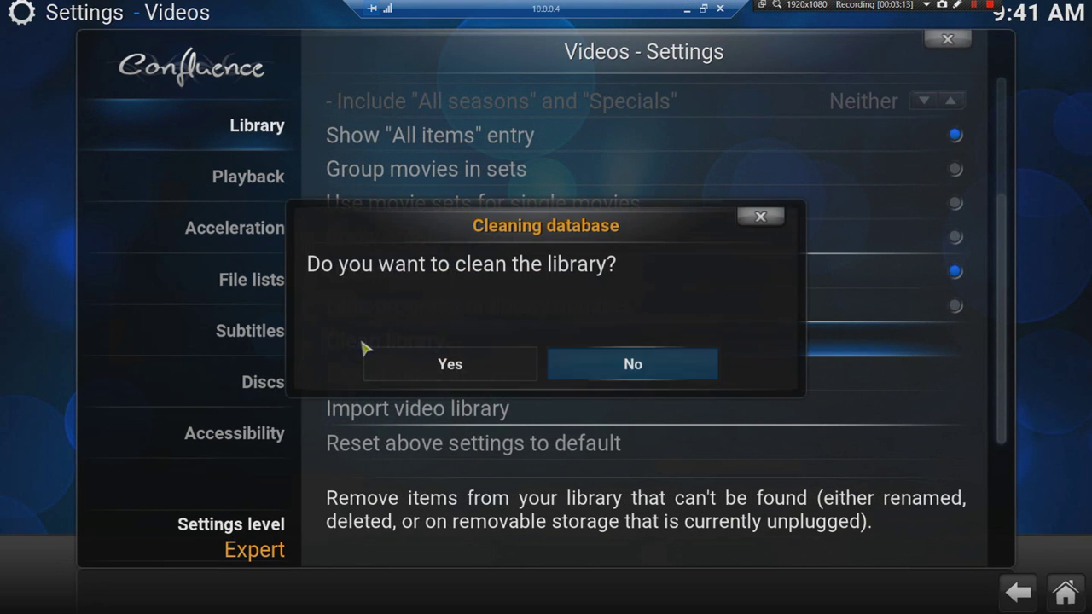
Step: Confirm Yes to clean the library, let it reach 100%, and return home
click(434, 376)
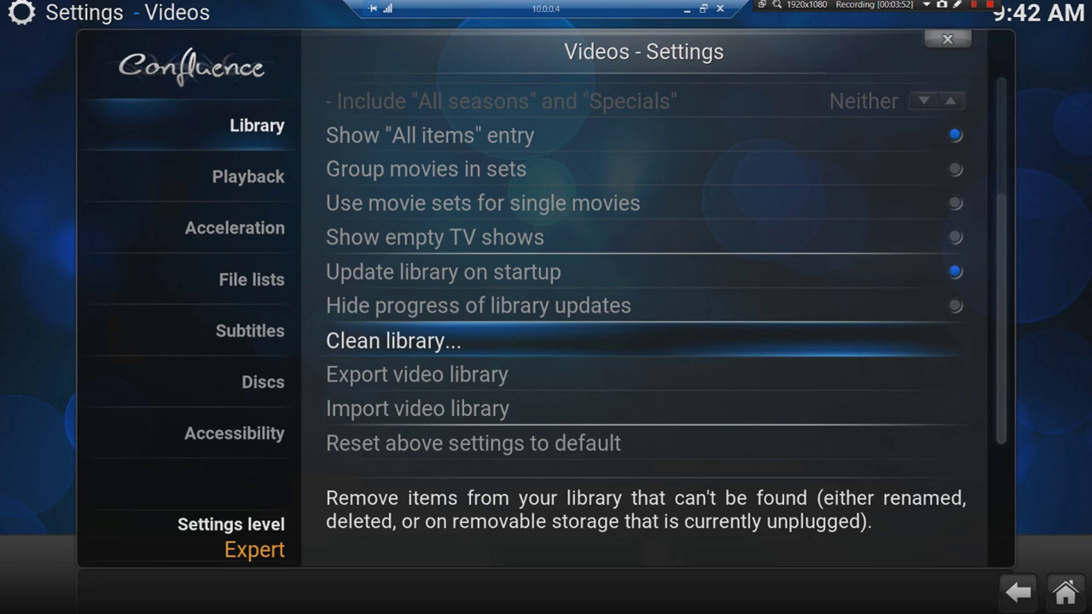
click(1067, 594)
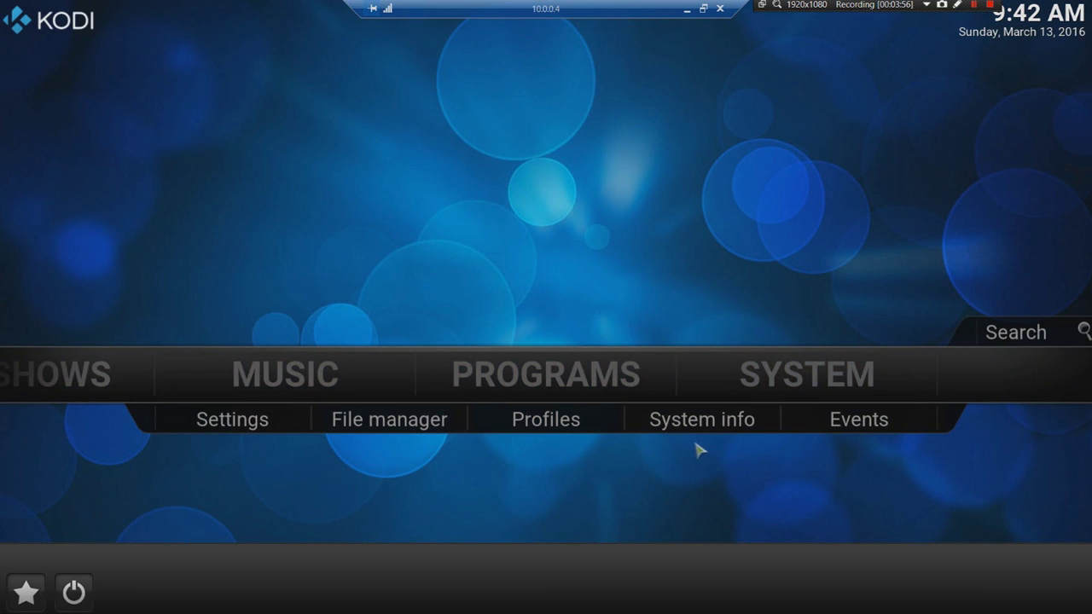
Step: Open Movies by Title and search the library for 'regression'
scroll(495, 401, up, 2)
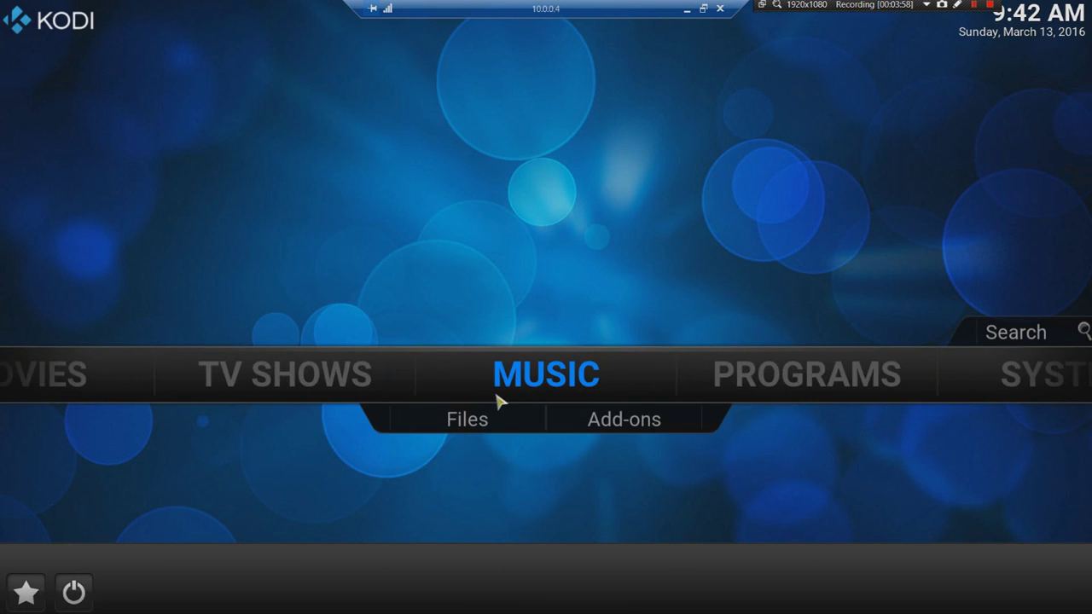
scroll(498, 401, up, 1)
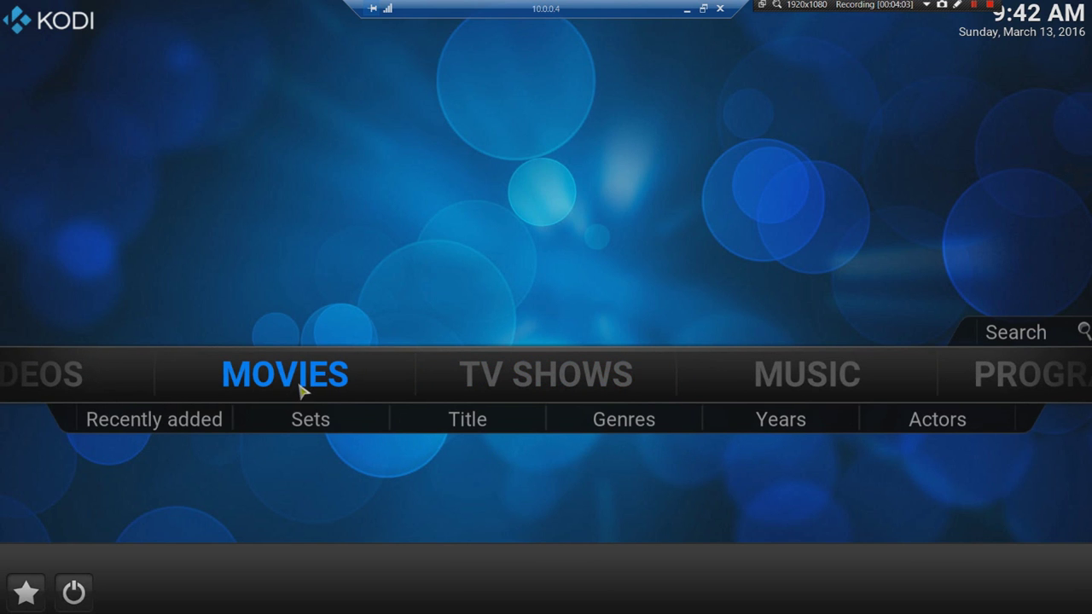
click(300, 390)
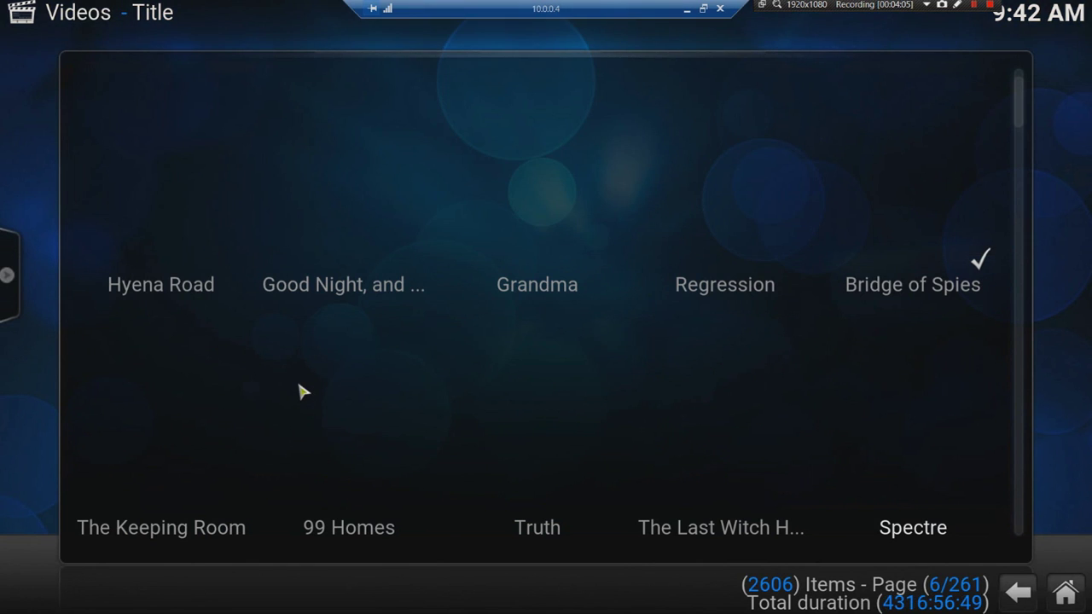
scroll(300, 391, down, 10)
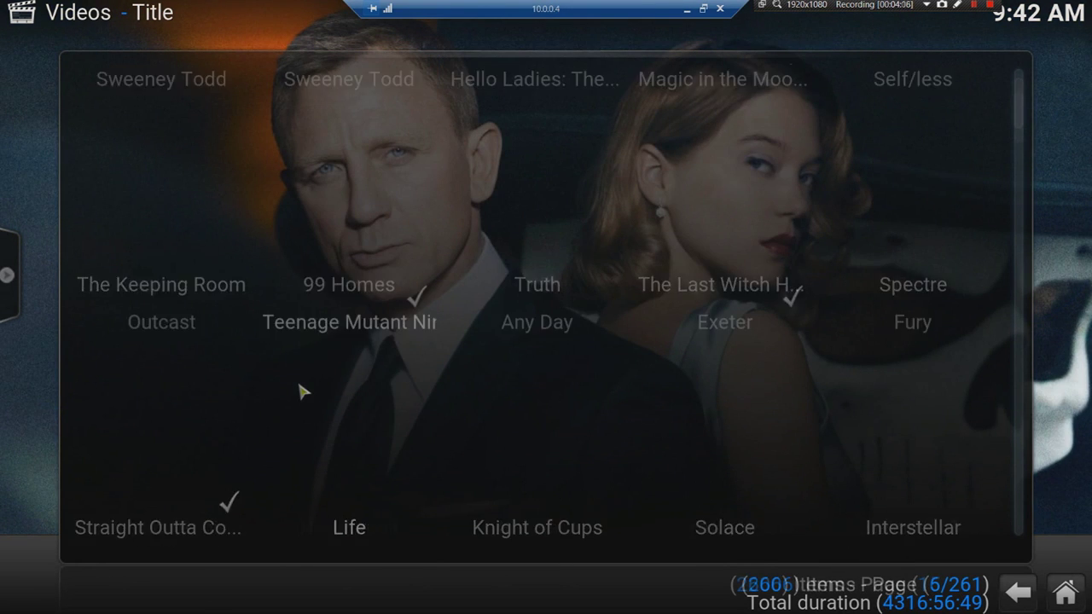
mouse_move(9, 285)
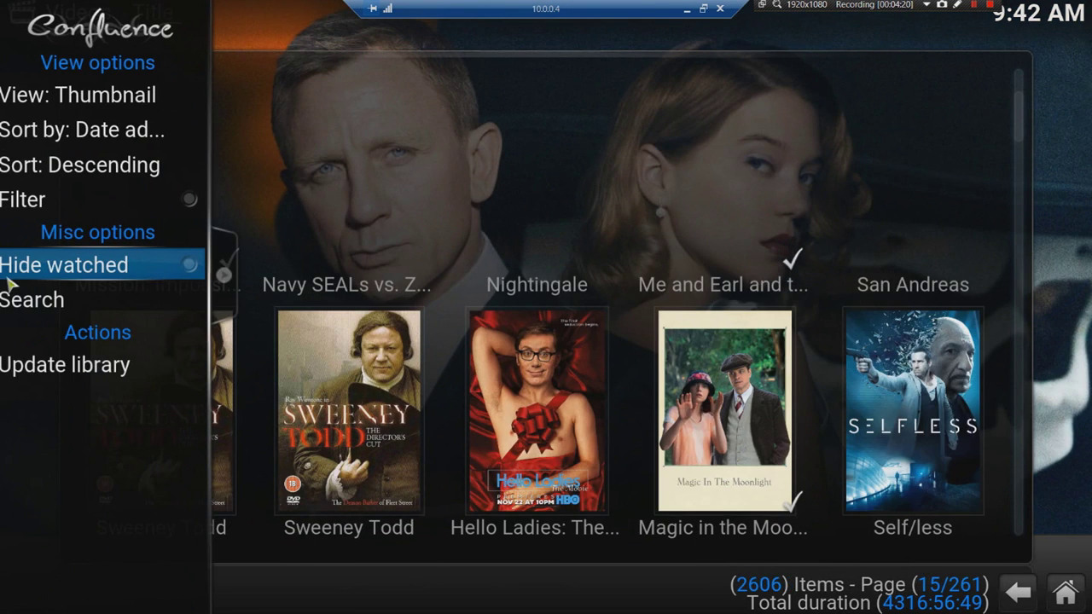
click(51, 308)
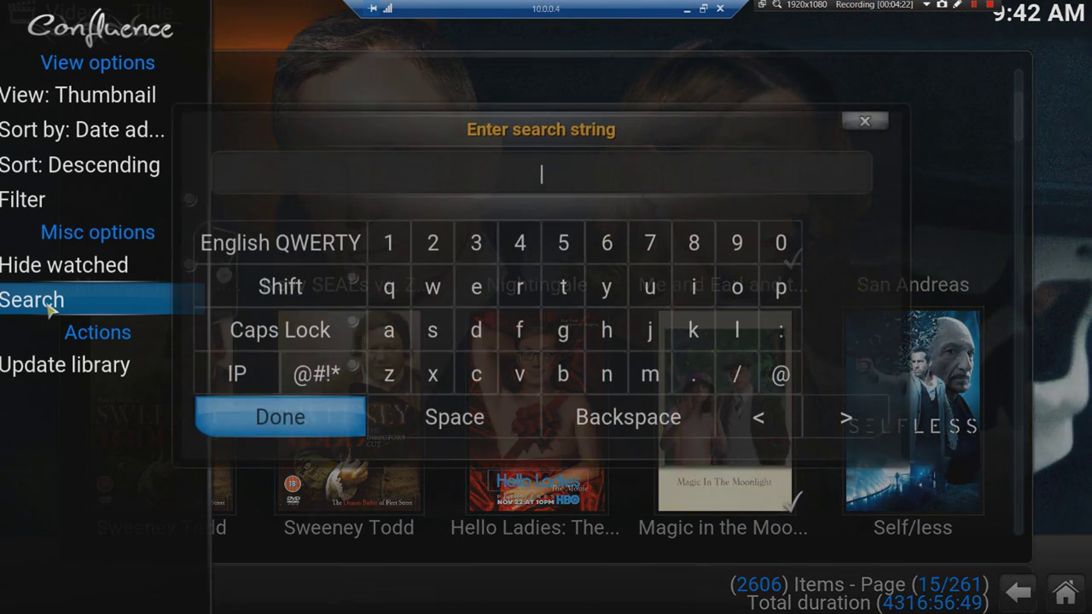
text(regression)
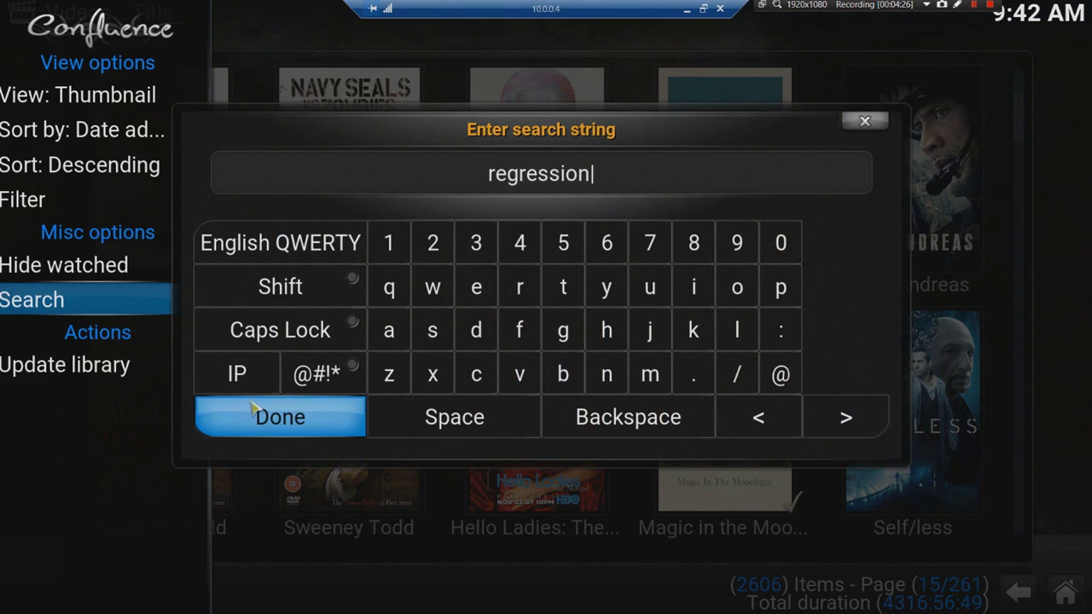
click(256, 411)
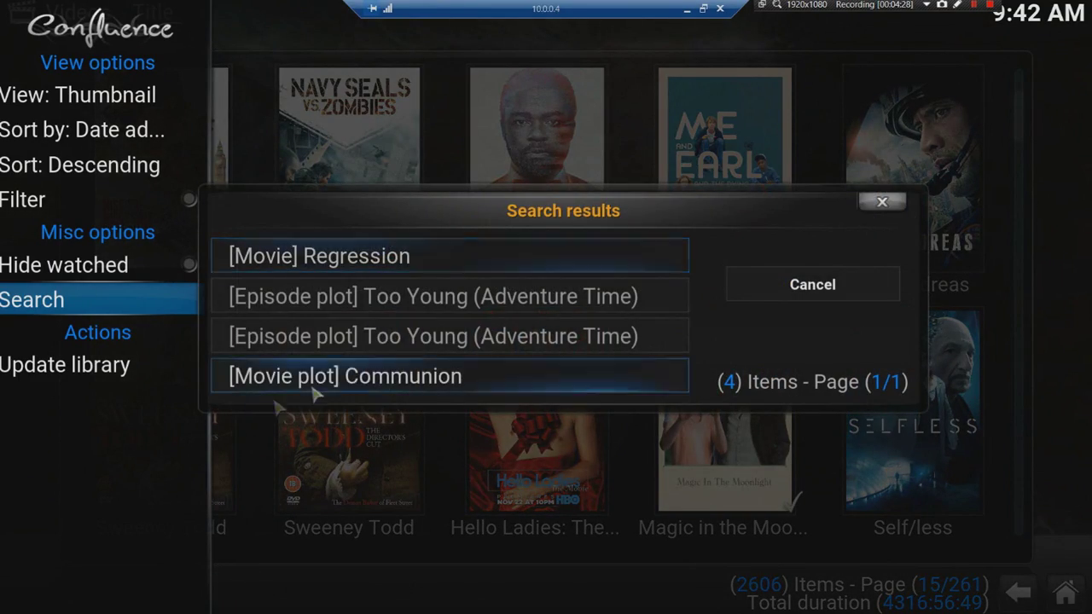
Step: Open the [Movie] Regression result's info to confirm it is stored under Blurays_22
click(367, 268)
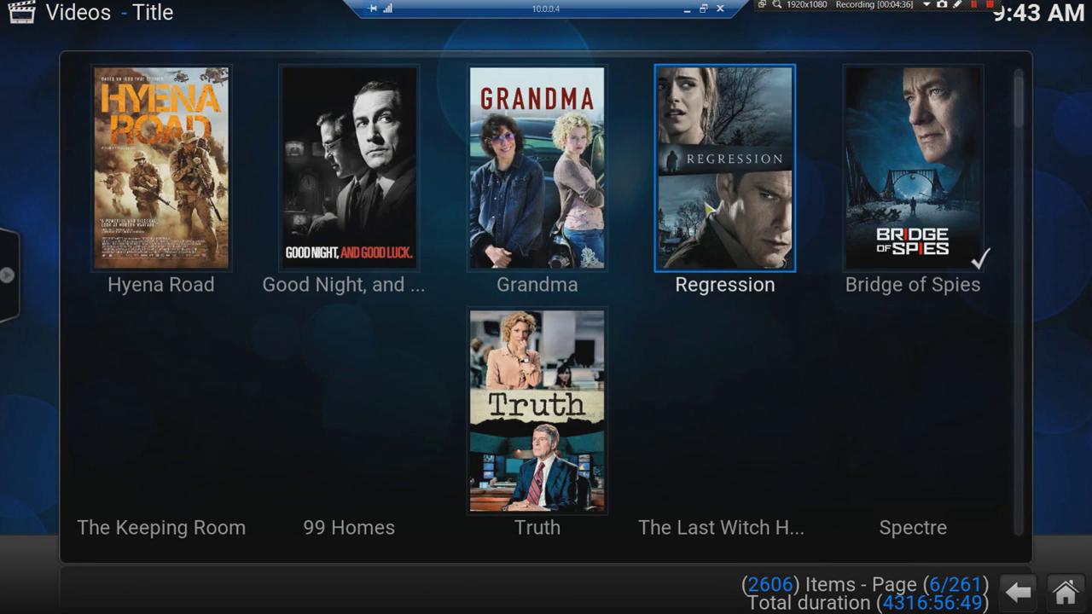
click(707, 209)
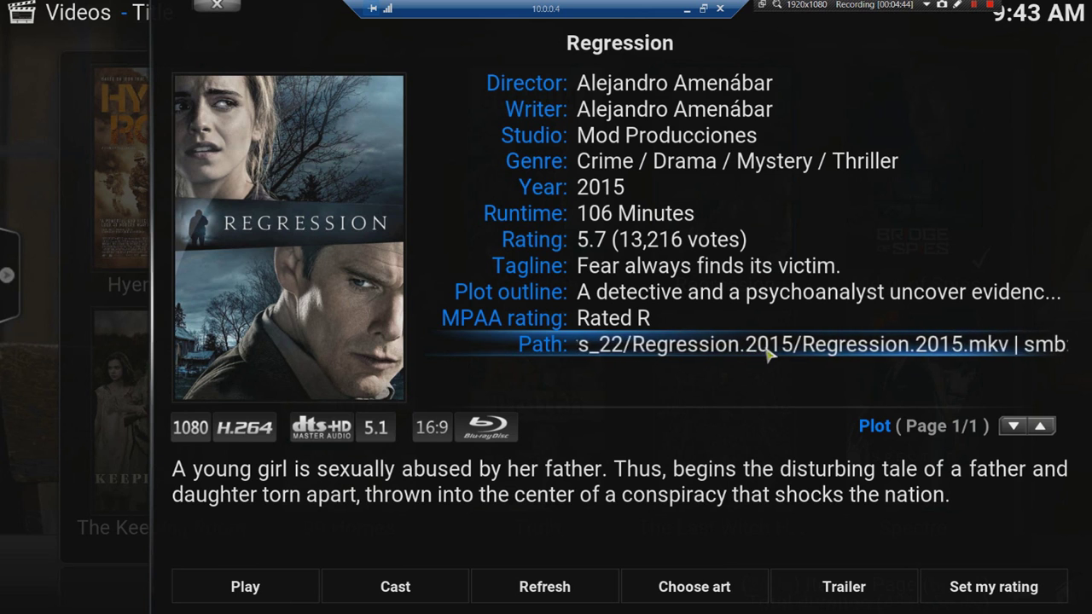
click(237, 5)
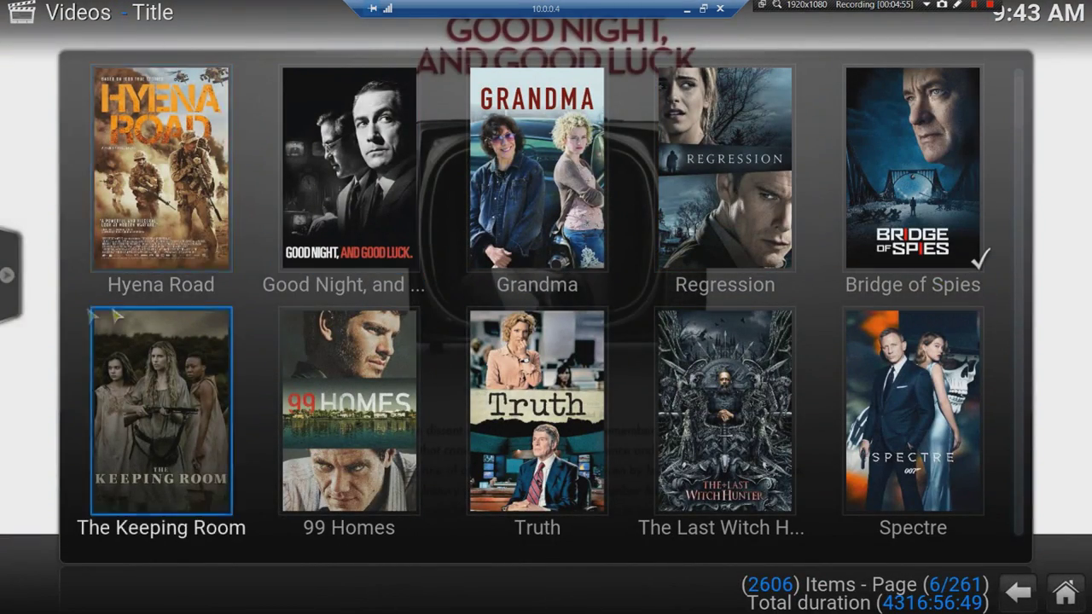
mouse_move(5, 290)
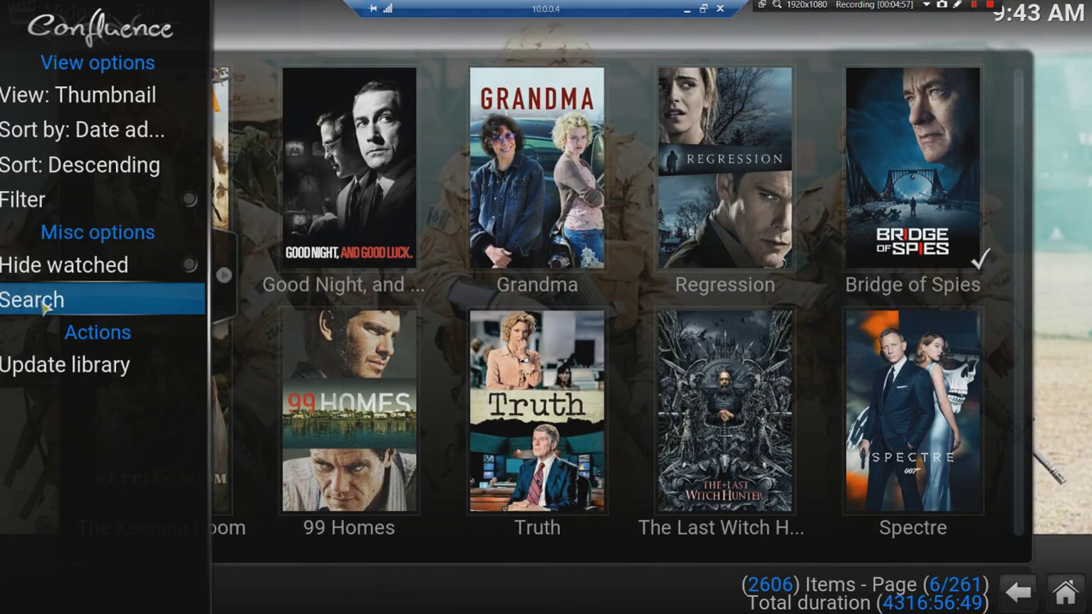
Step: Search the library for 'swee' and view the Sweeney Todd entry's NAS DVD path
click(45, 307)
text(swee)
click(225, 408)
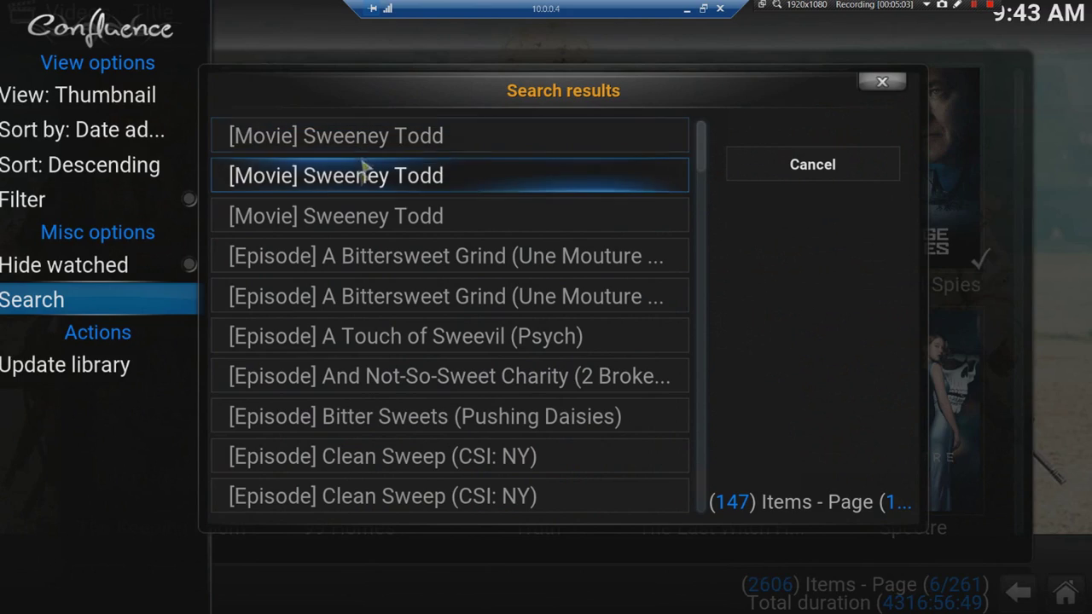
click(356, 145)
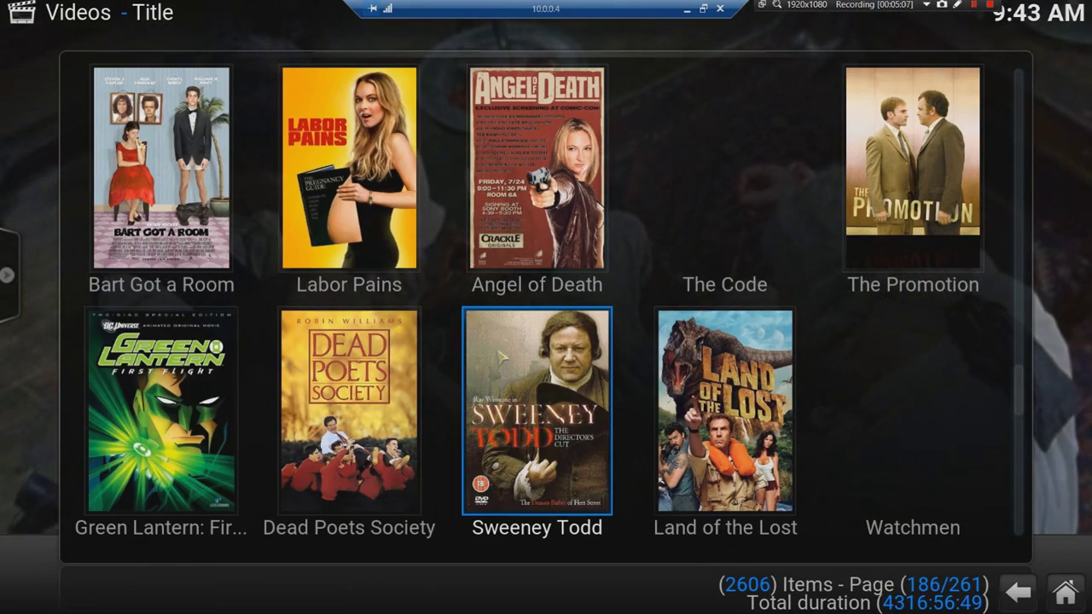
click(523, 417)
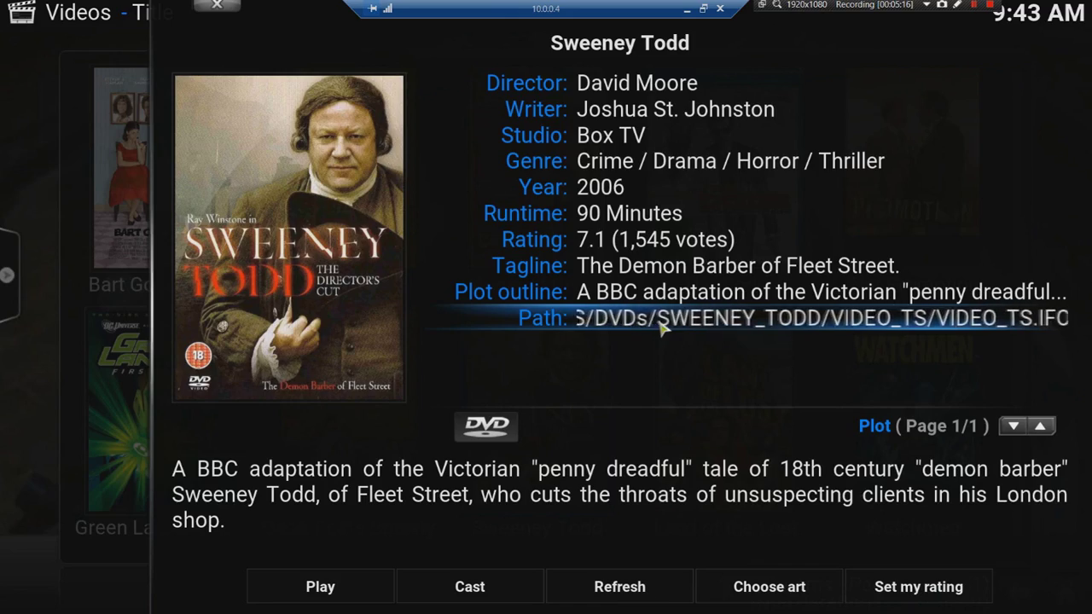
click(231, 3)
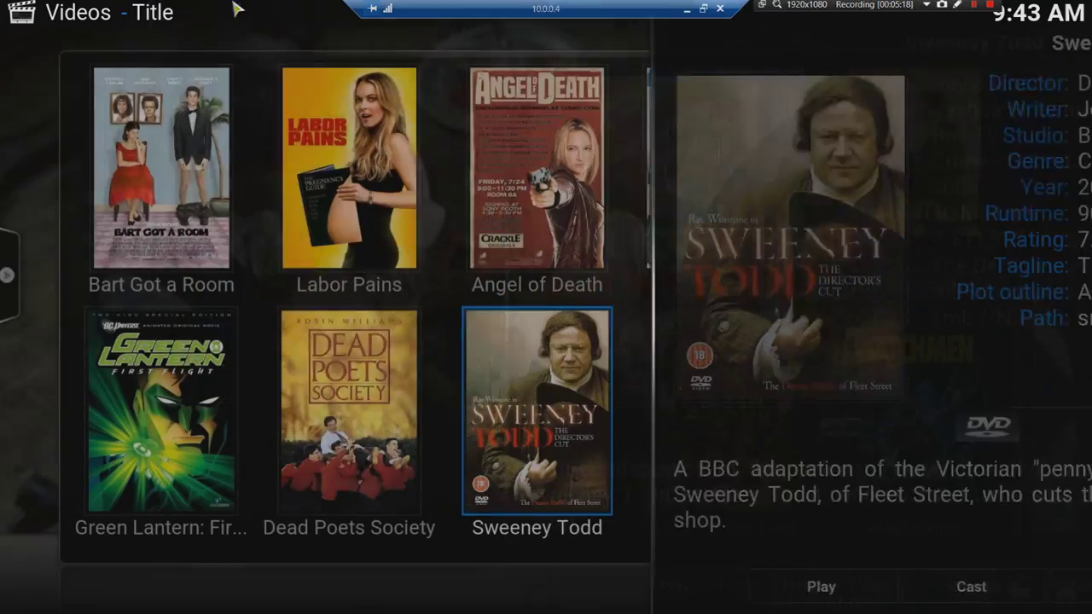
scroll(433, 295, down, 1)
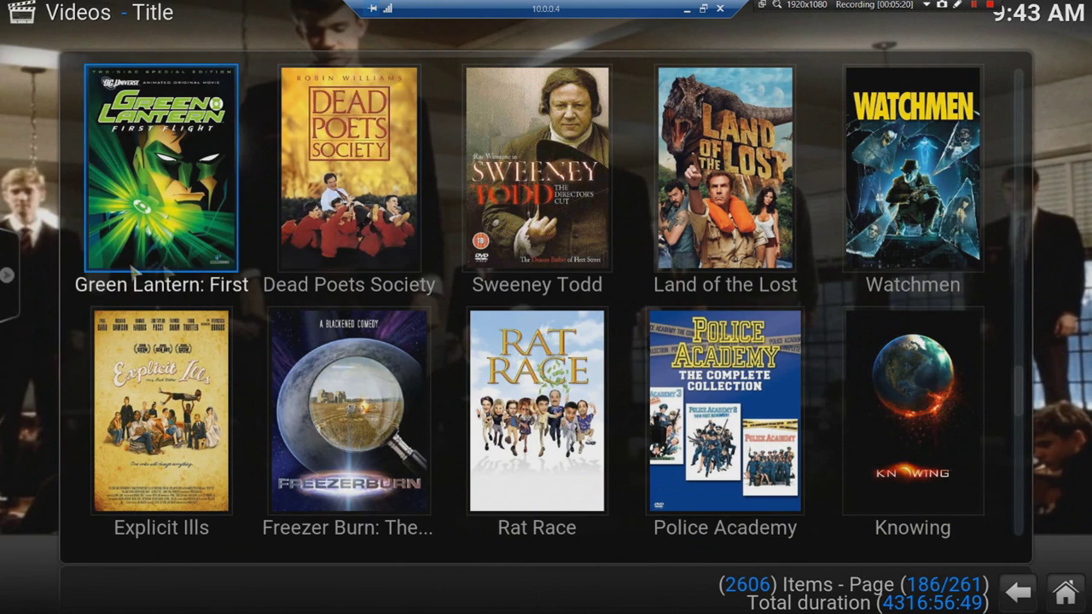
mouse_move(6, 274)
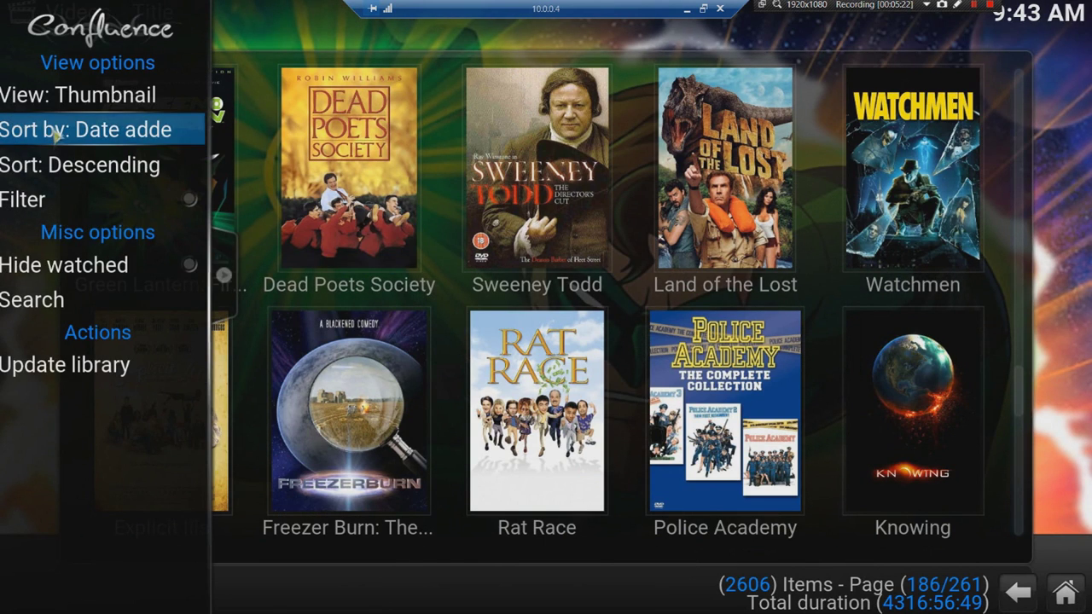
Step: Cycle Sort by through date added, play count, year and rating back to Title, ascending
click(56, 132)
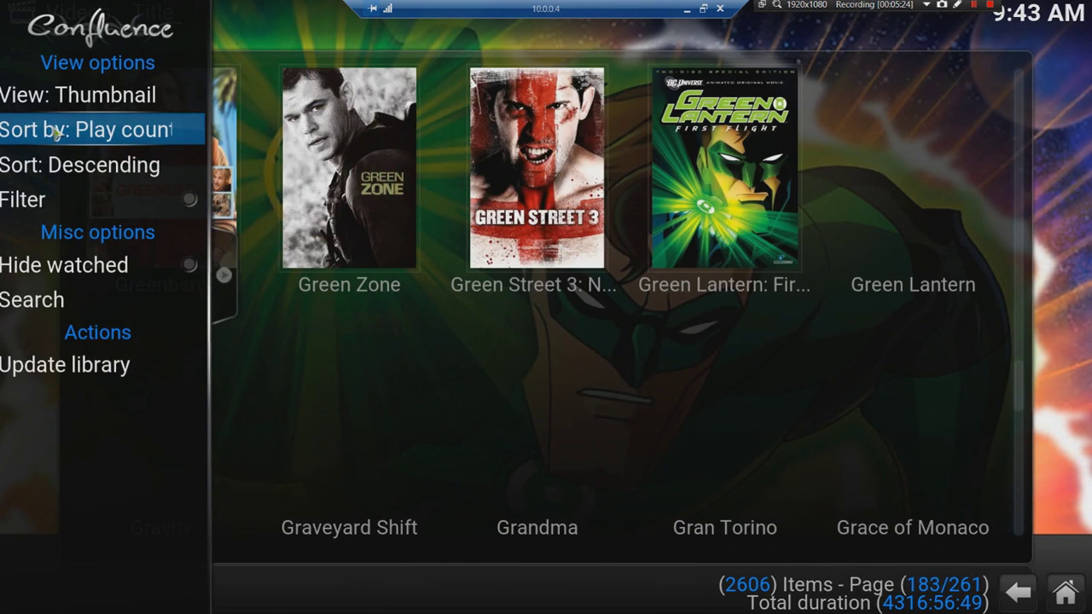
click(56, 132)
click(55, 132)
click(56, 132)
click(55, 132)
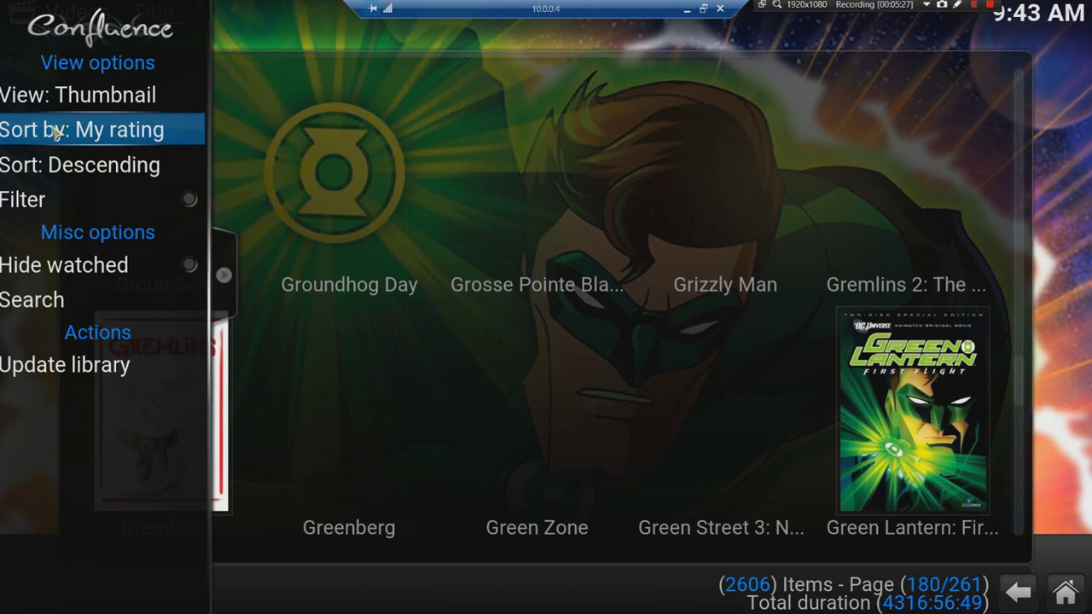
click(56, 133)
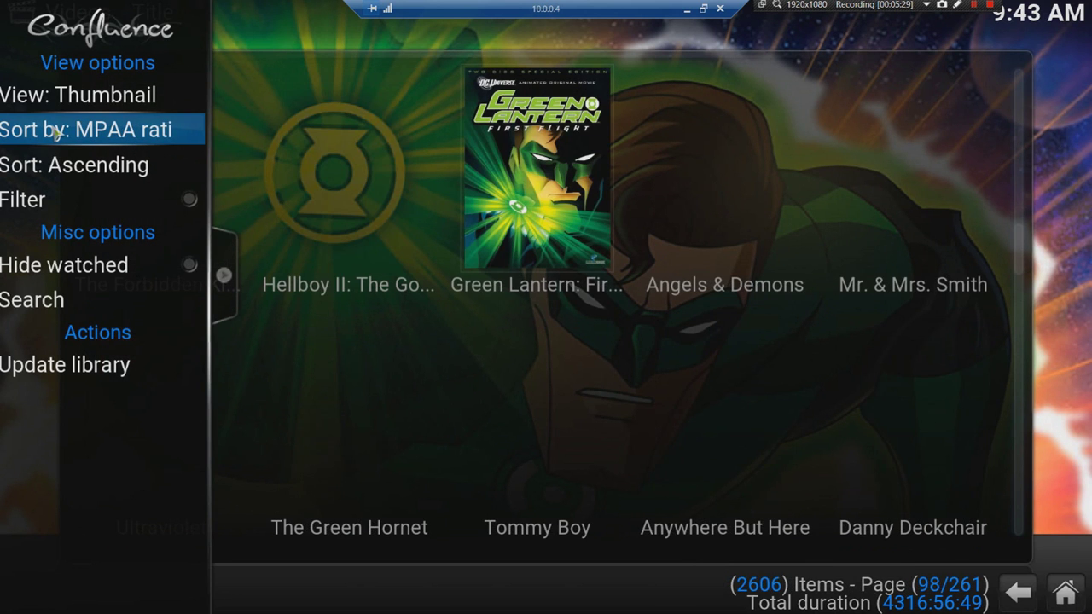
click(55, 133)
click(55, 132)
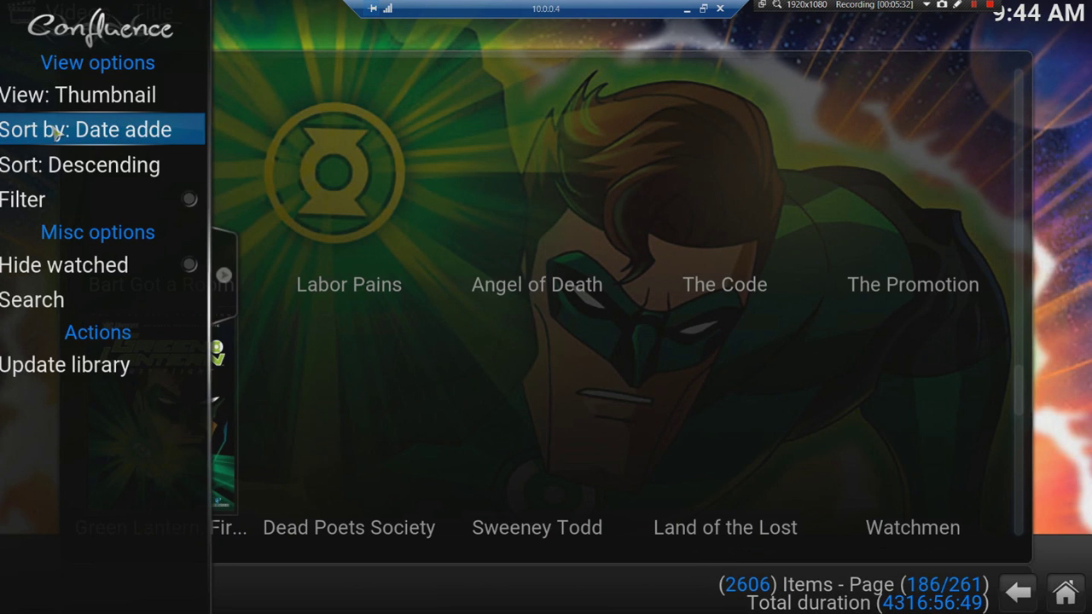
click(55, 132)
click(55, 132)
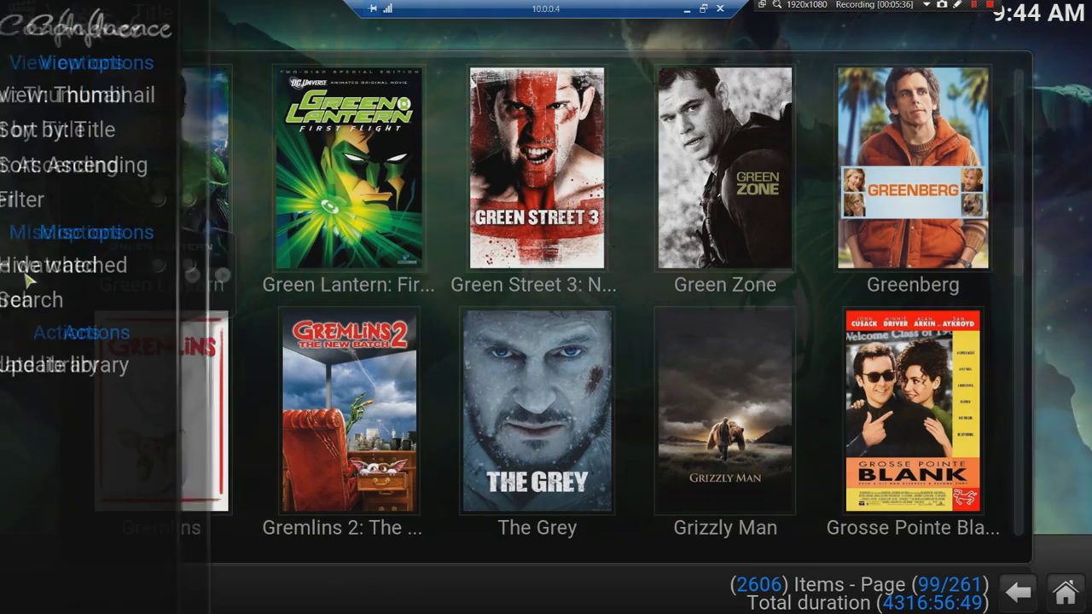
Step: Search the library for 'sween' and jump to the first Sweeney Todd result
click(31, 299)
text(sween)
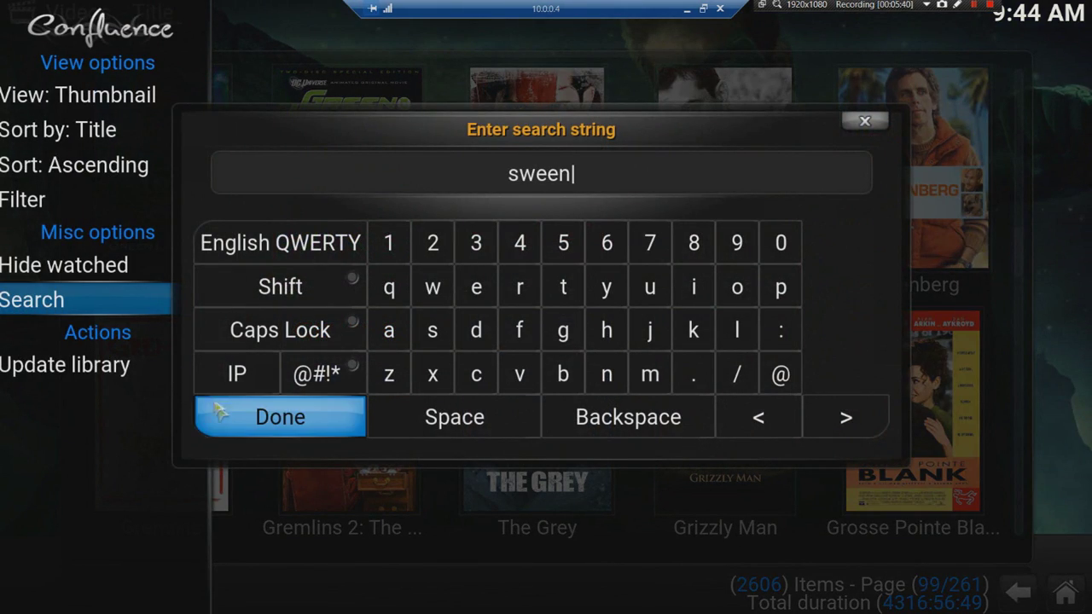
key(Return)
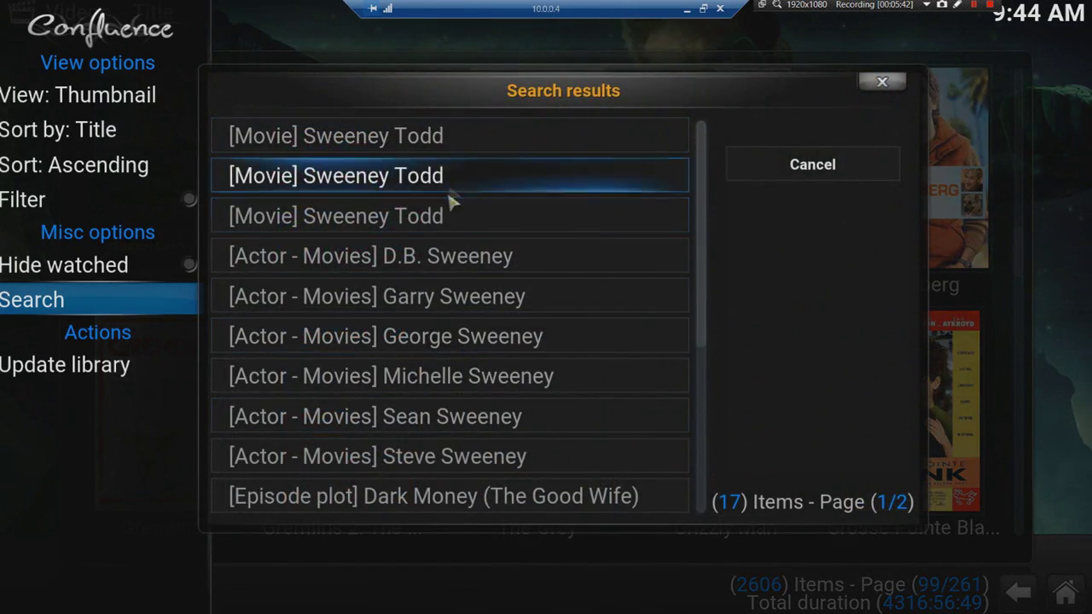
click(434, 139)
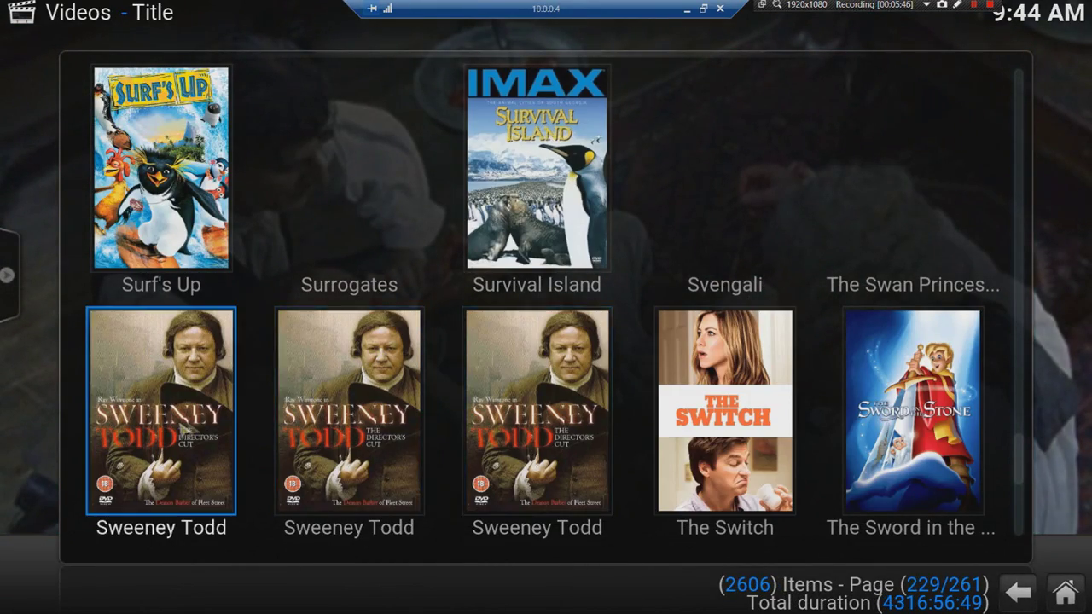
Step: Compare the storage paths of all three Sweeney Todd entries, one under NAS Kids Movies
click(189, 432)
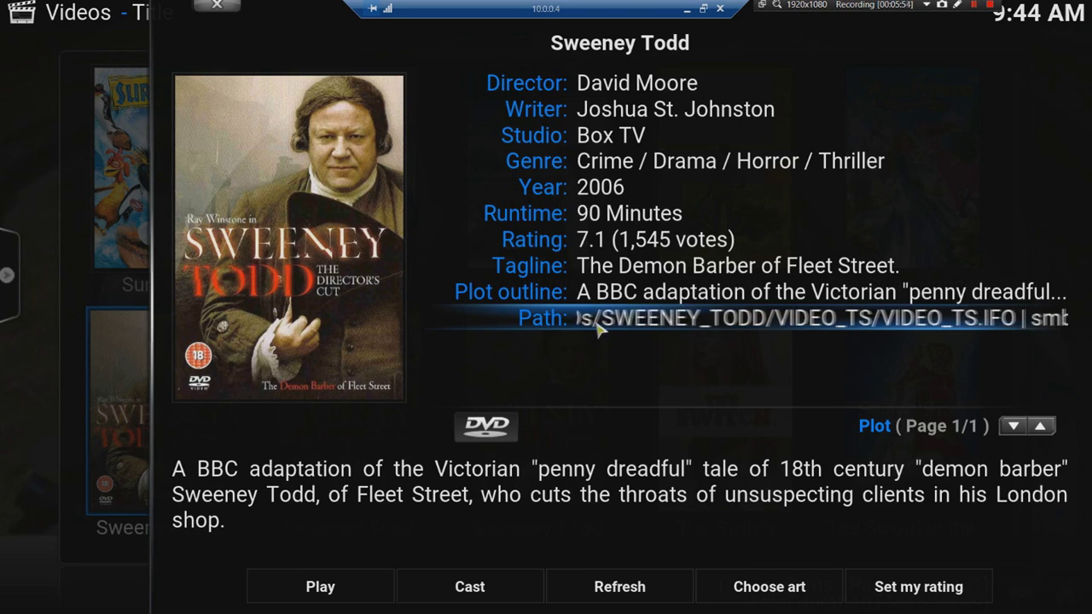
click(199, 4)
click(358, 435)
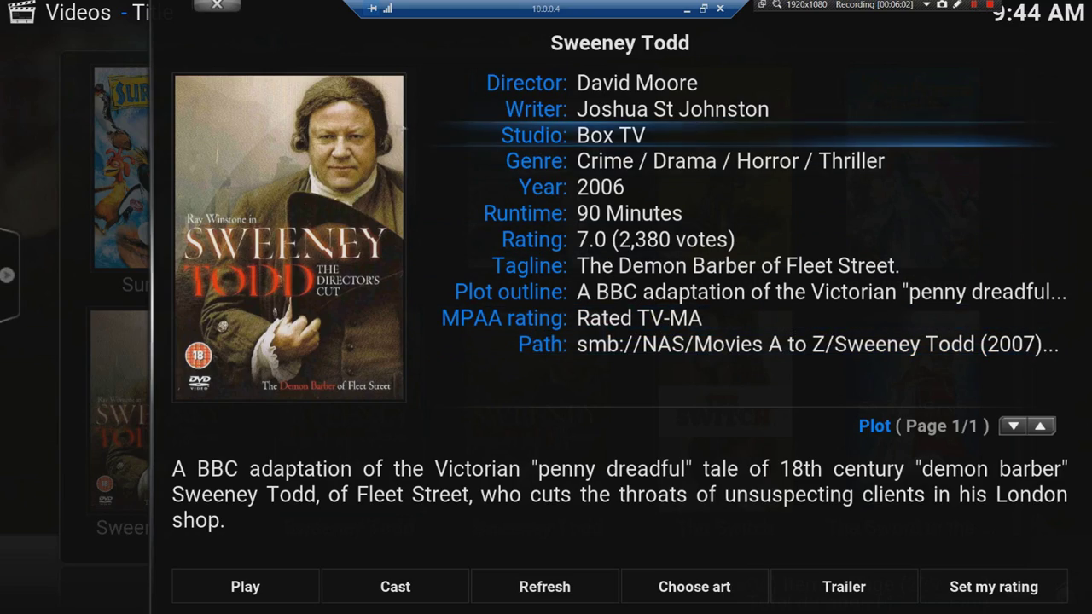
click(218, 7)
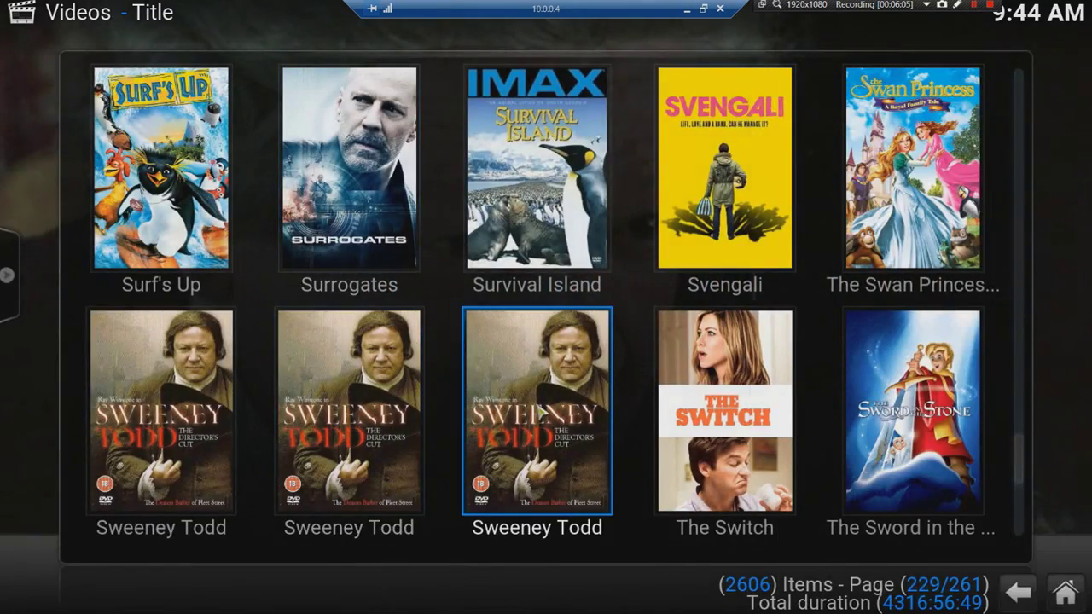
click(539, 411)
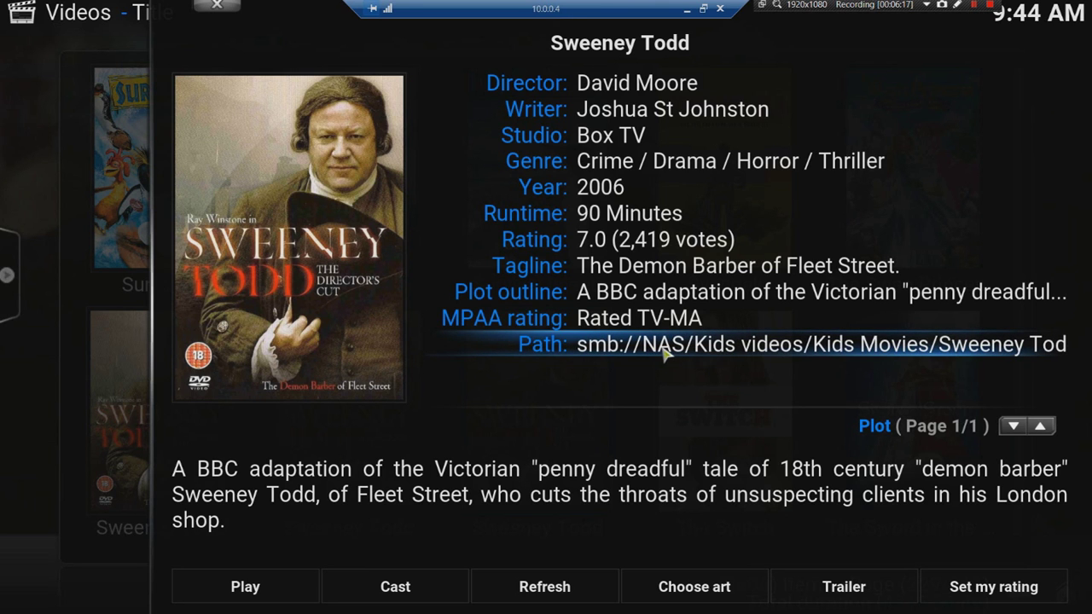
click(238, 5)
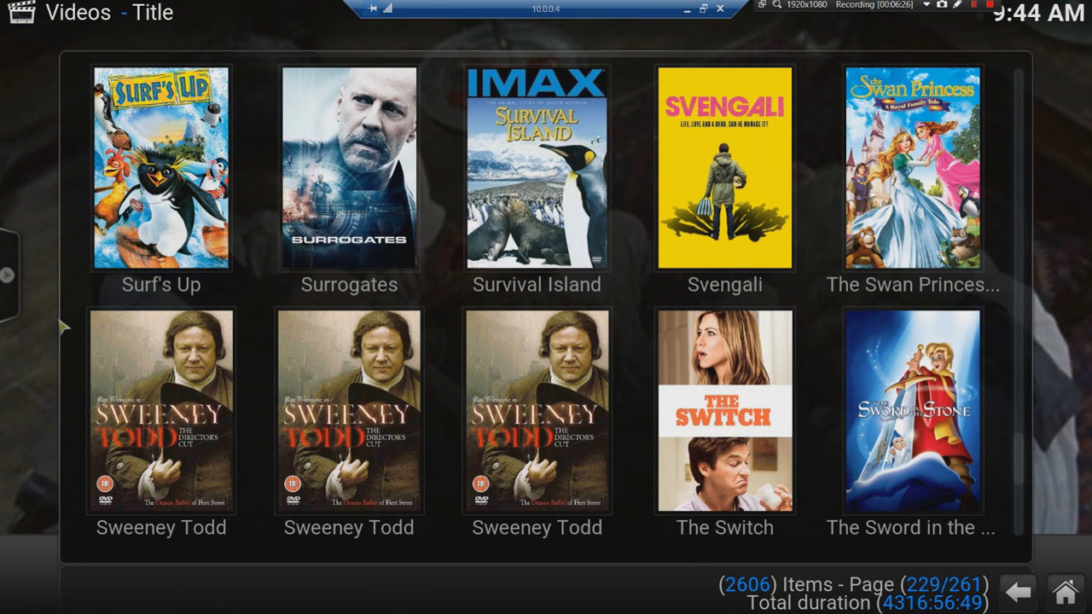
key(super)
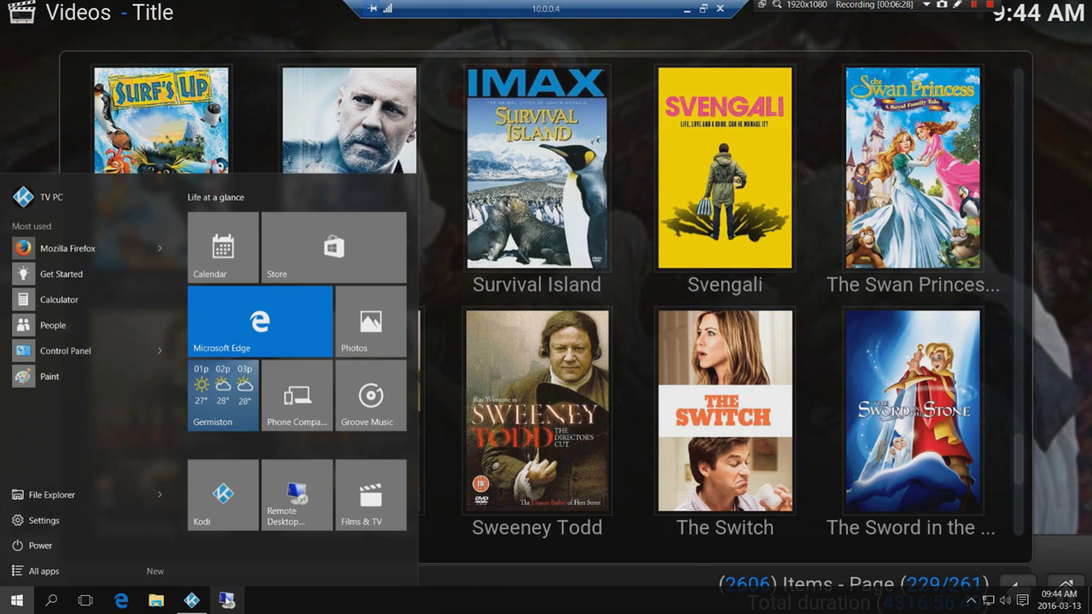
Step: Switch to the Remote Desktop session on 10.0.0.100 and show its Windows desktop
click(227, 600)
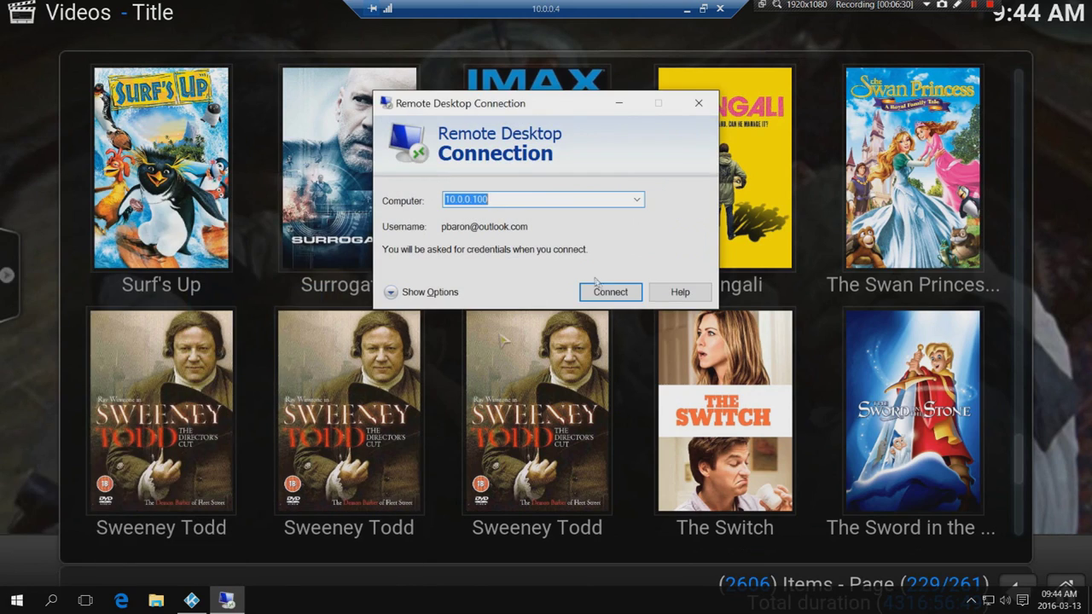
click(686, 9)
mouse_move(373, 600)
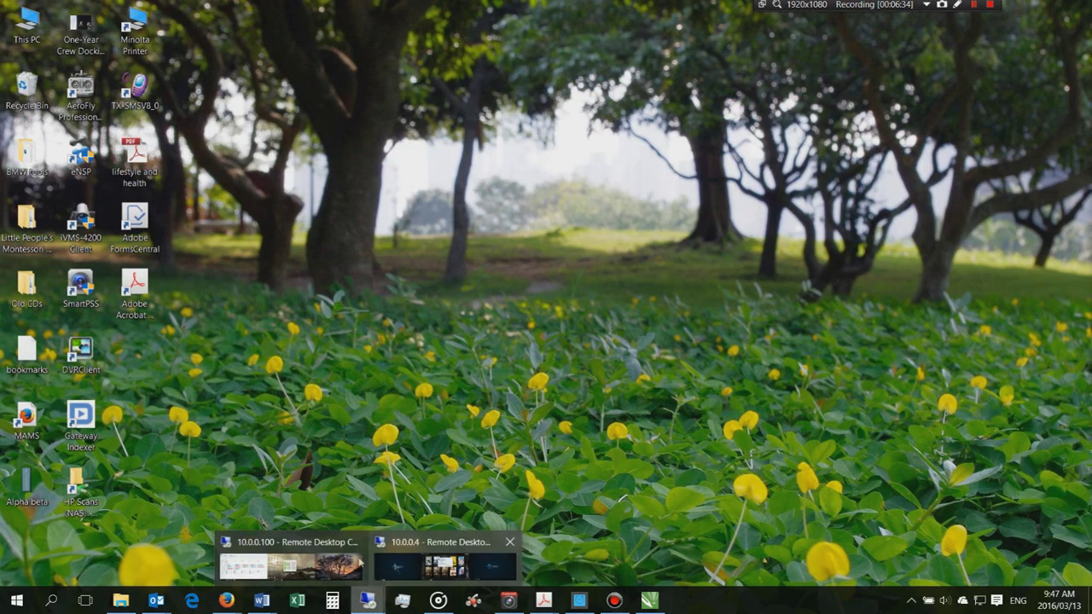
click(349, 561)
key(super+d)
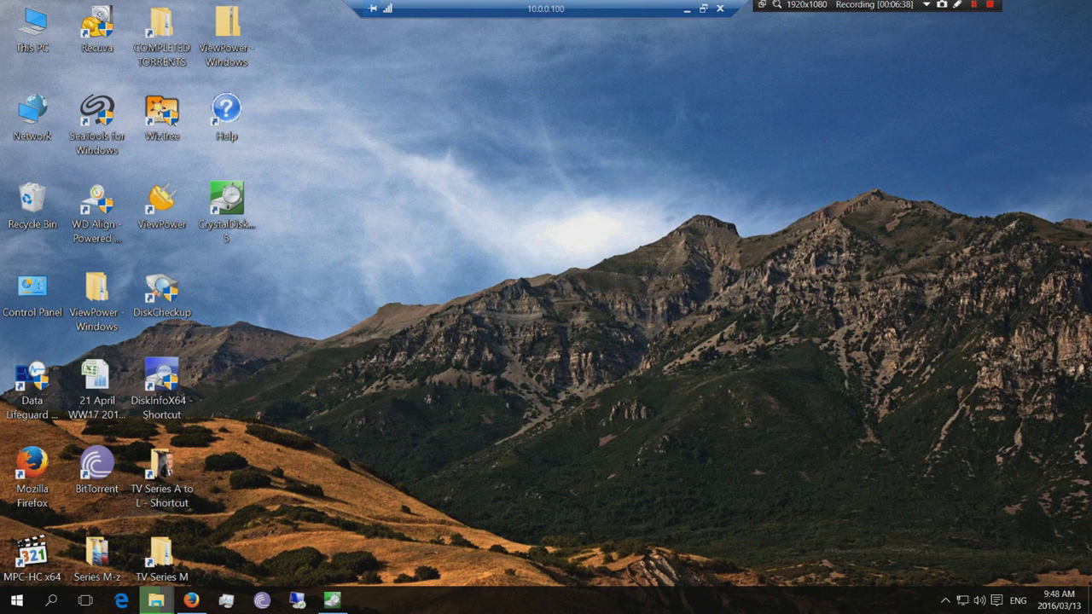
Step: In a maximised File Explorer, browse to MOVIES and SCHOOL (N:) > Kids videos > Kids Movies
key(super+e)
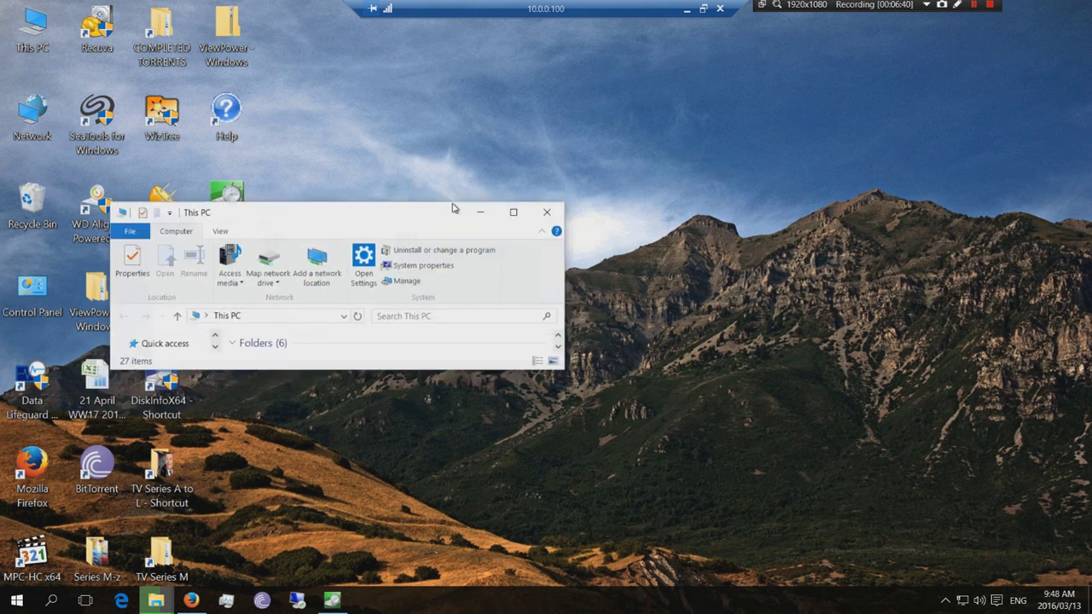
click(555, 202)
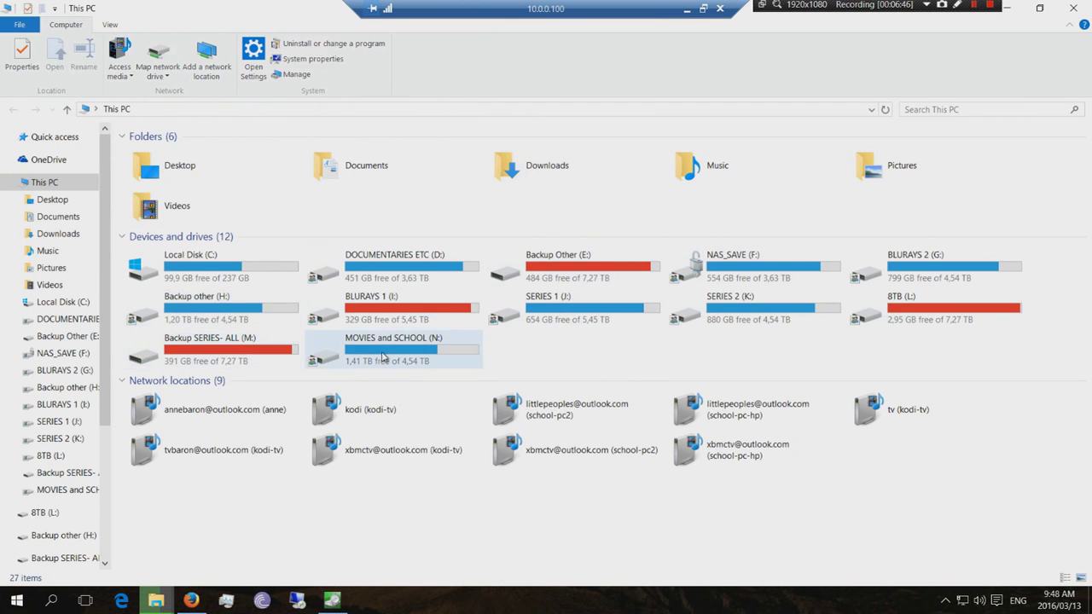
double_click(335, 355)
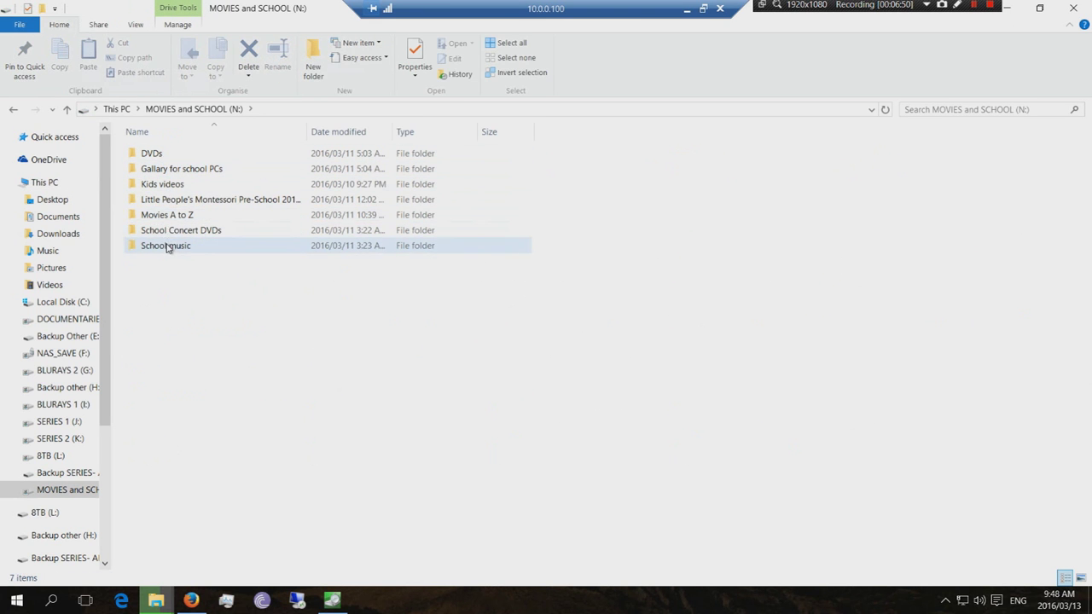
double_click(162, 189)
double_click(161, 168)
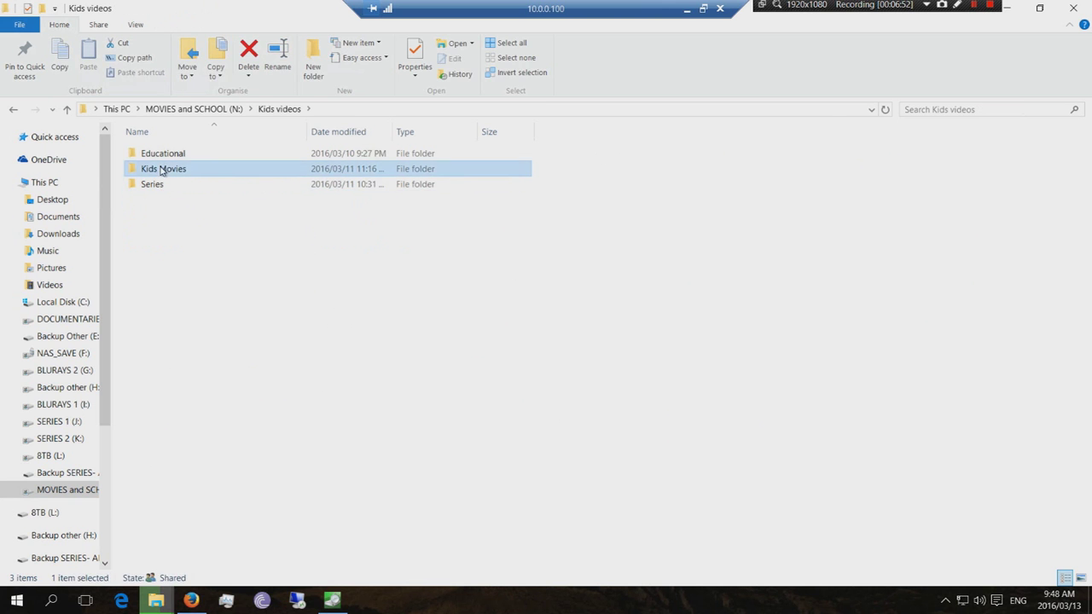
Step: Search Kids Movies for 'sween' and check the Sweeney Todd (2007) folder's Sweeney.Todd.2007 video file
click(928, 109)
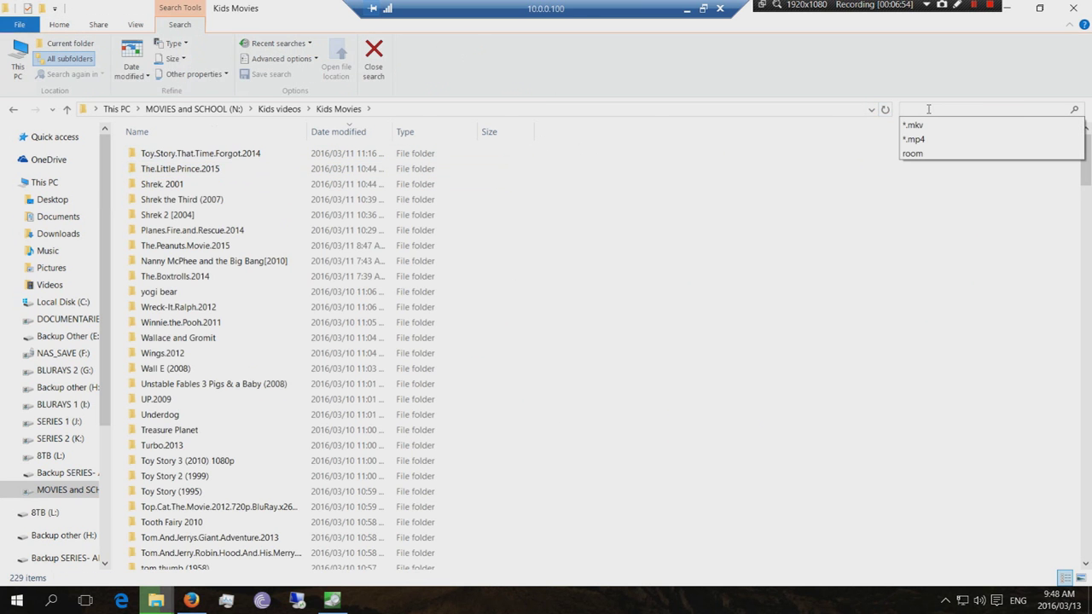
key(Return)
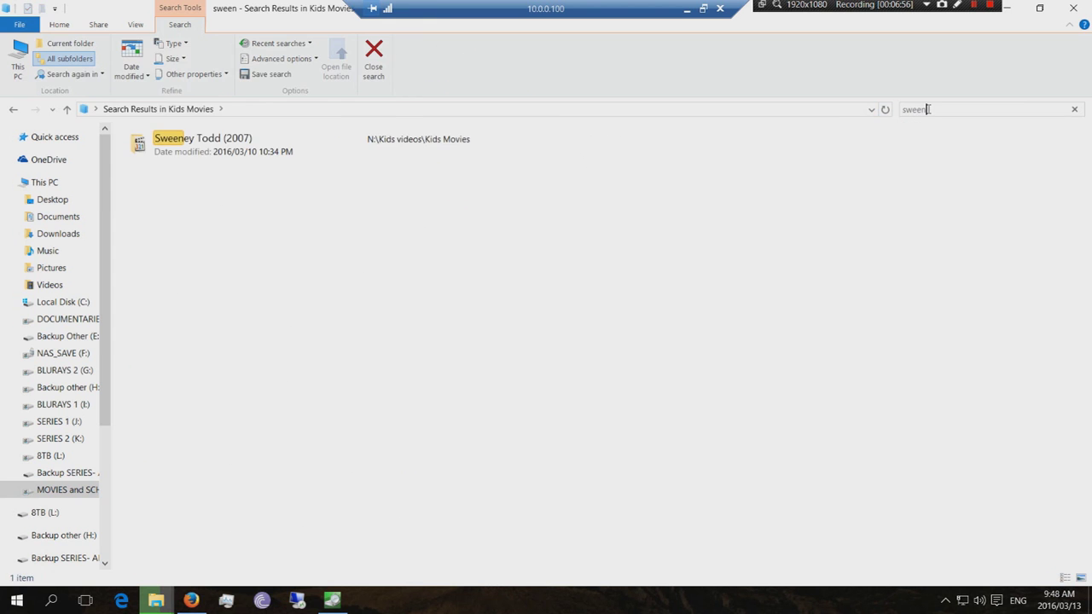
double_click(227, 146)
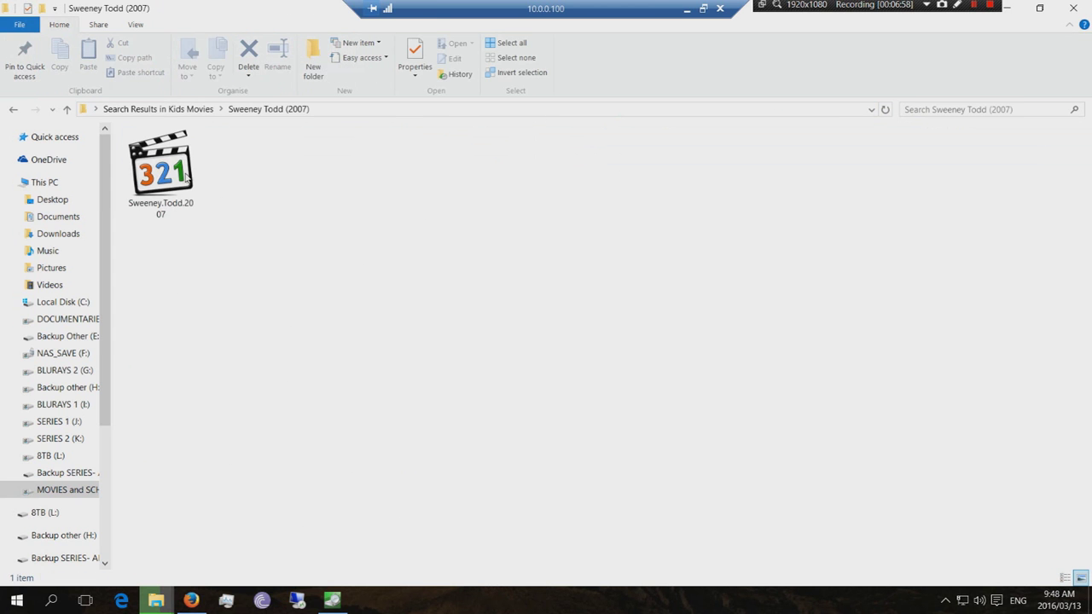
click(186, 177)
click(13, 115)
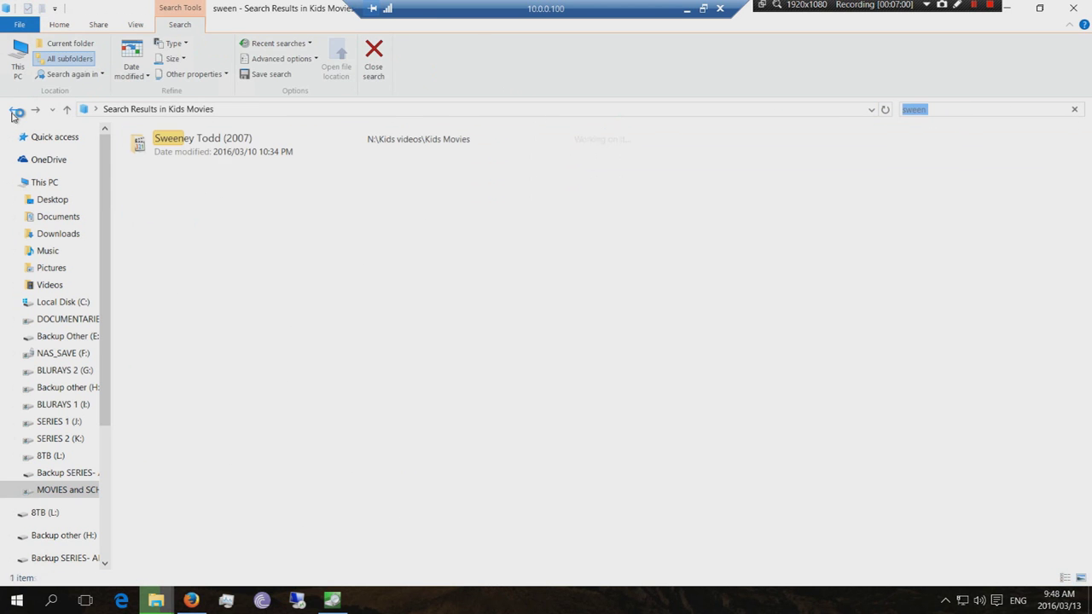
click(12, 109)
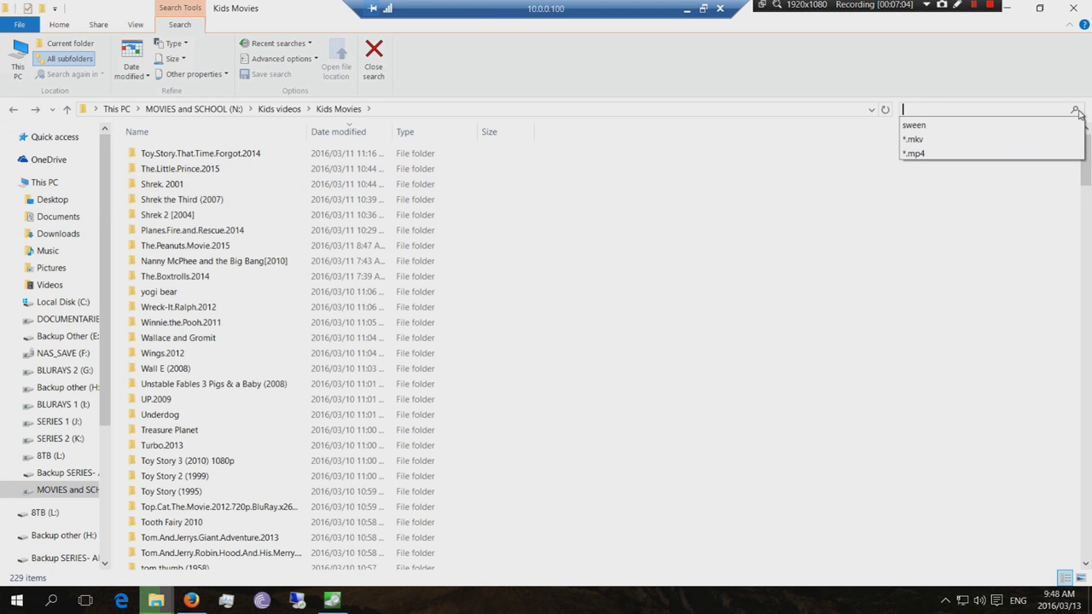
click(970, 126)
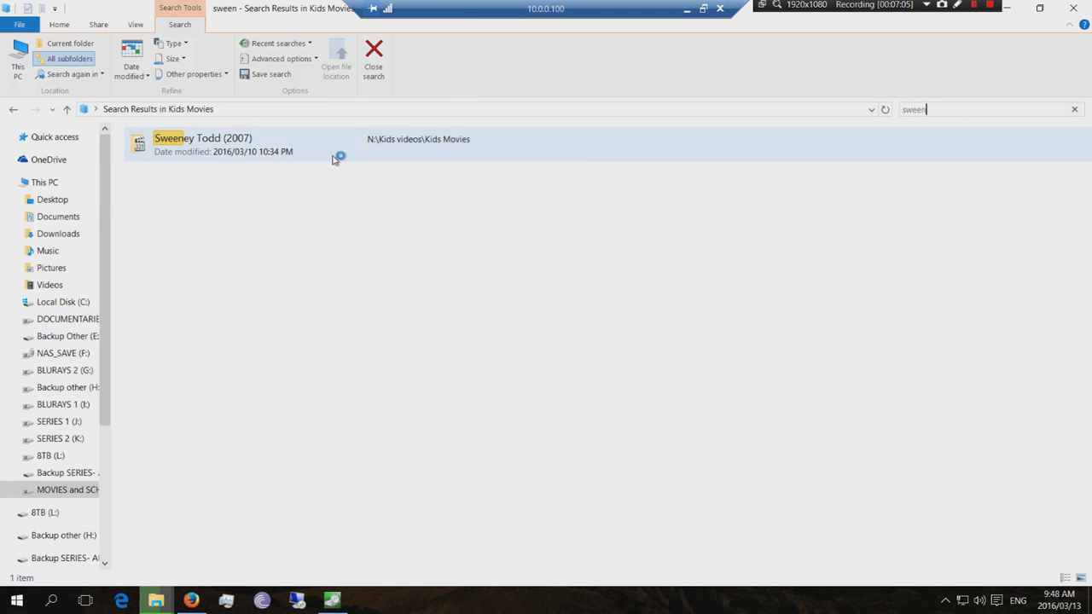
Step: Move N:\Kids videos\Kids Movies\Sweeney Todd (2007) to the Recycle Bin, then return to This PC
right_click(214, 146)
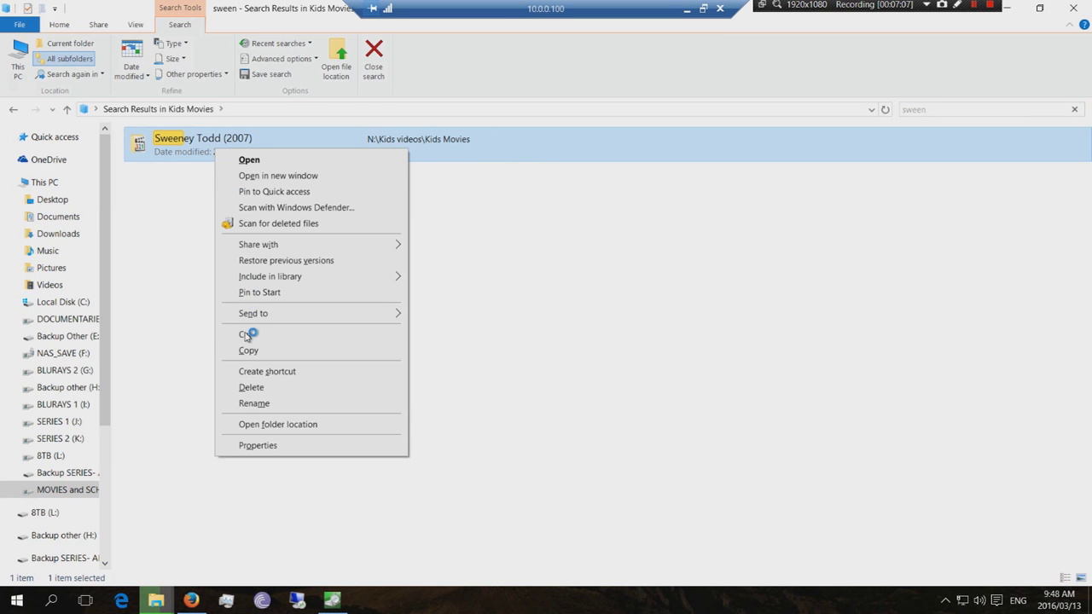
click(248, 335)
click(68, 108)
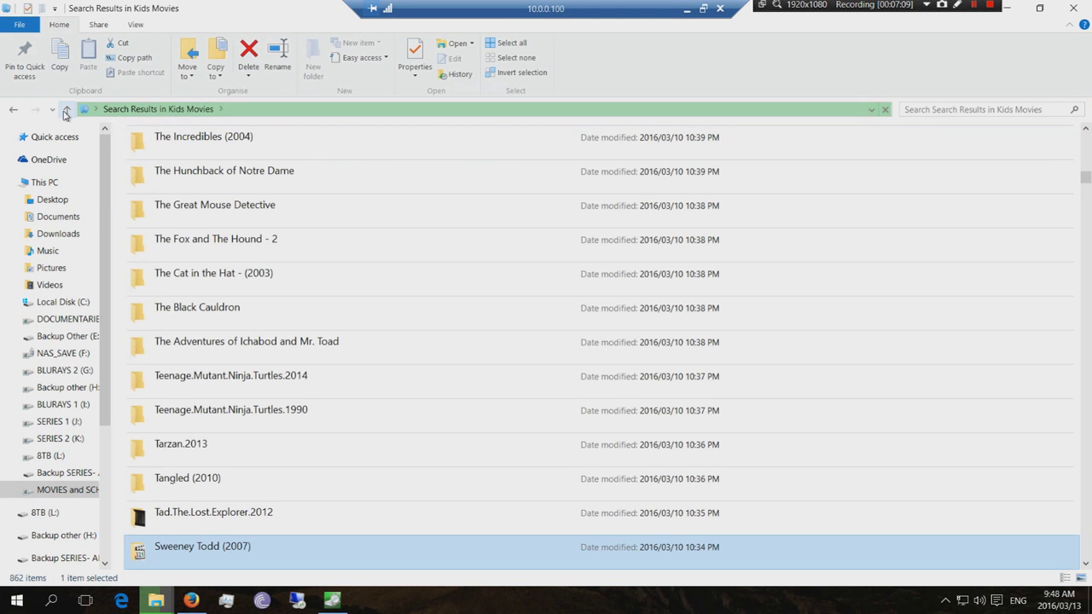
right_click(181, 544)
click(230, 485)
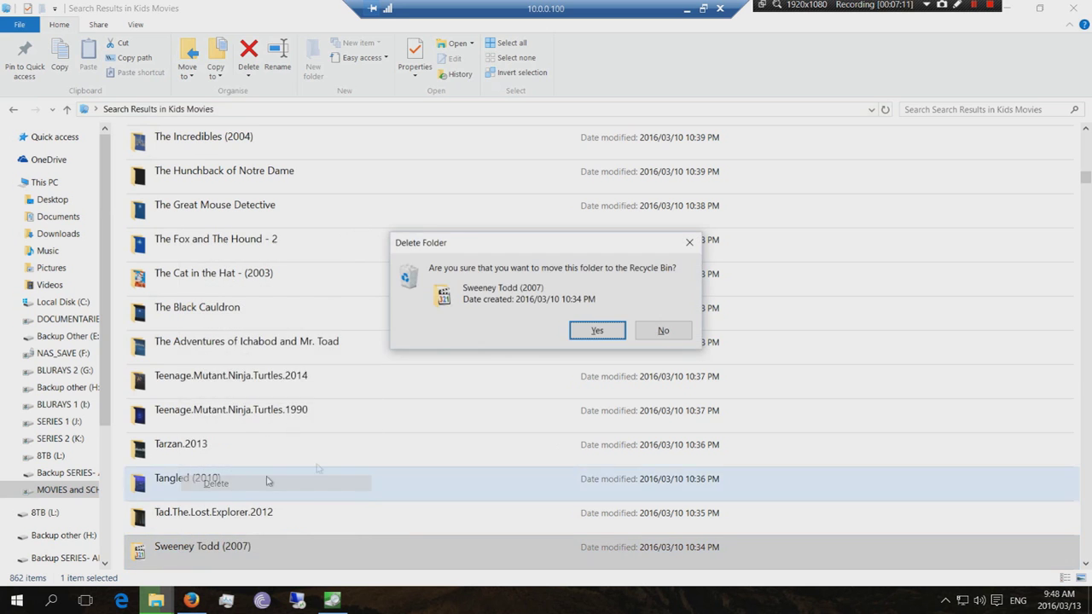
click(592, 335)
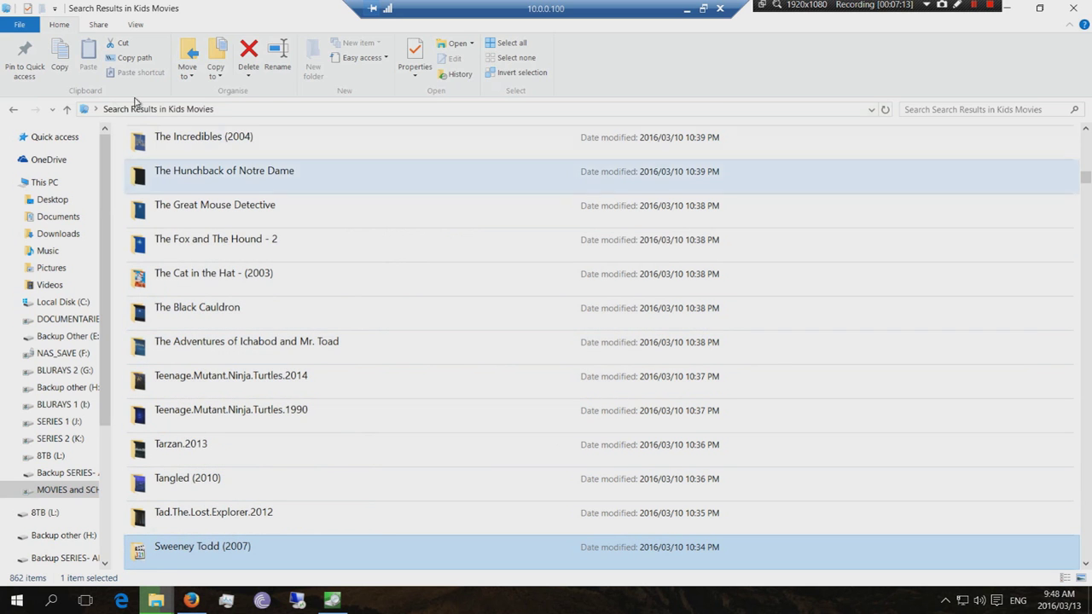
click(14, 112)
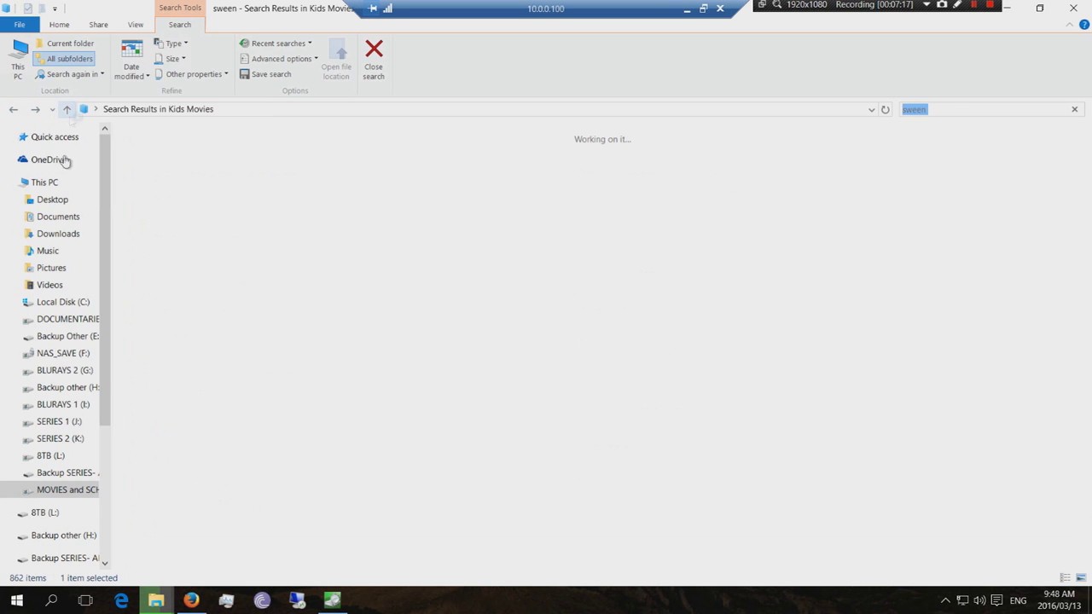
click(41, 186)
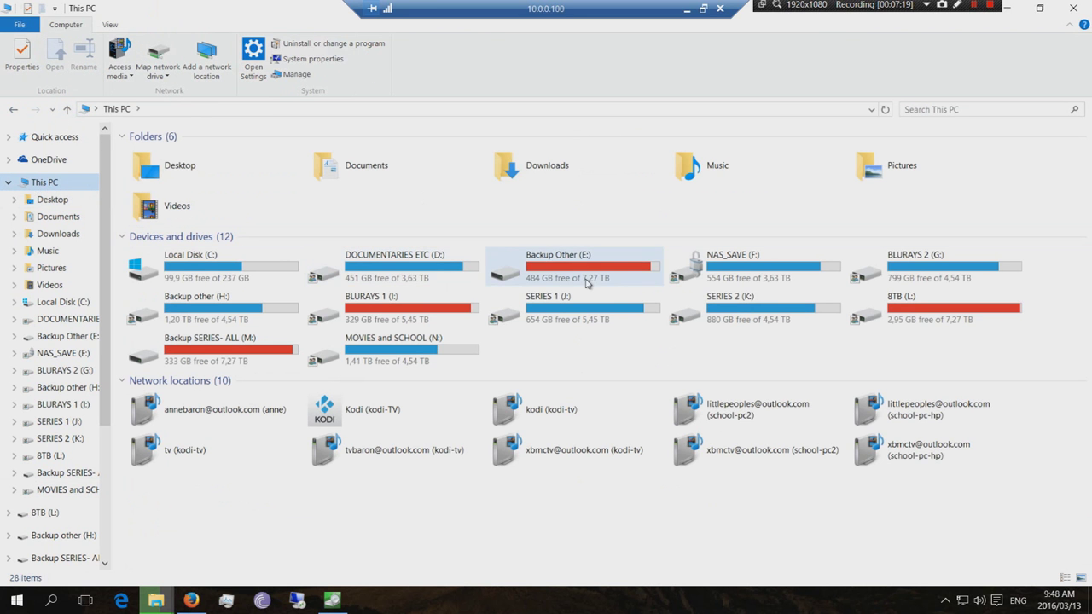
Step: Search the DVDs folder on the MOVIES and SCHOOL (N:) drive for 'swee'
double_click(369, 358)
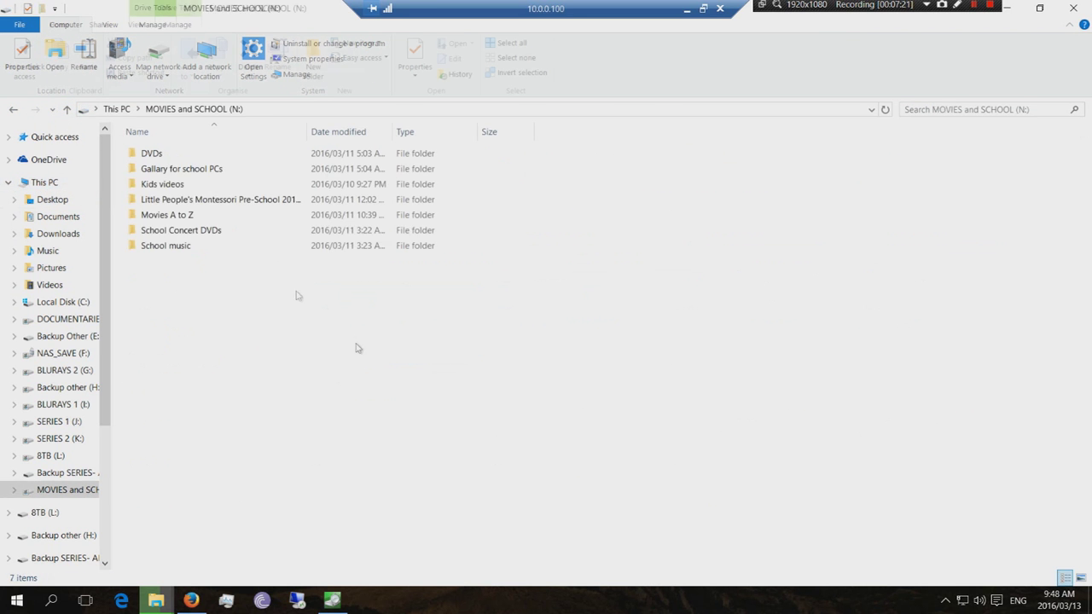
double_click(166, 158)
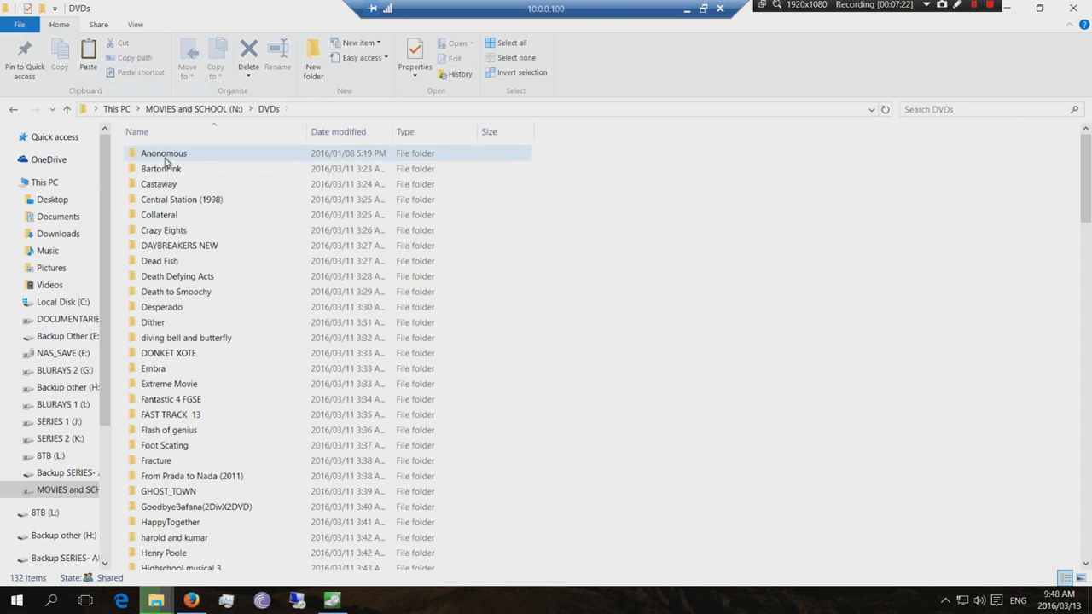
click(937, 110)
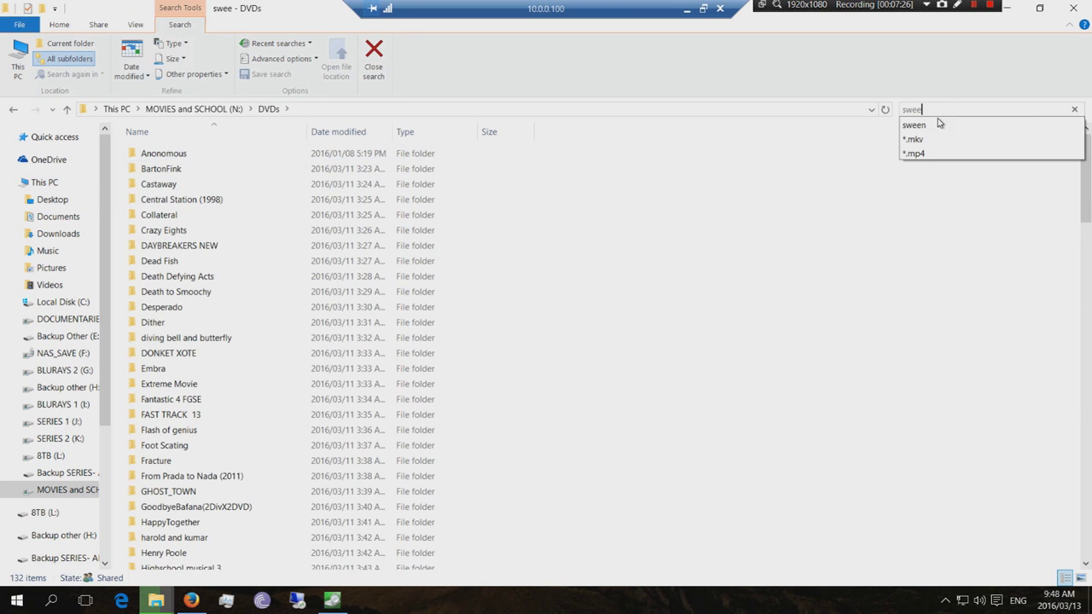
text(swee)
click(936, 123)
Step: Delete the SWEENEY_TODD folder from the results and return to This PC
click(185, 151)
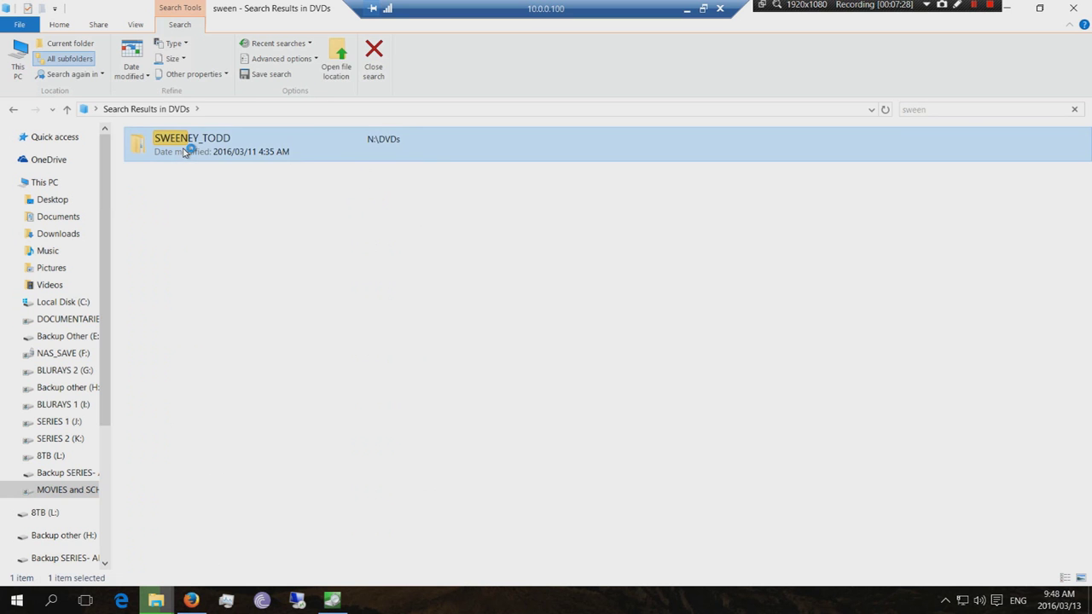
right_click(185, 151)
click(220, 404)
click(586, 332)
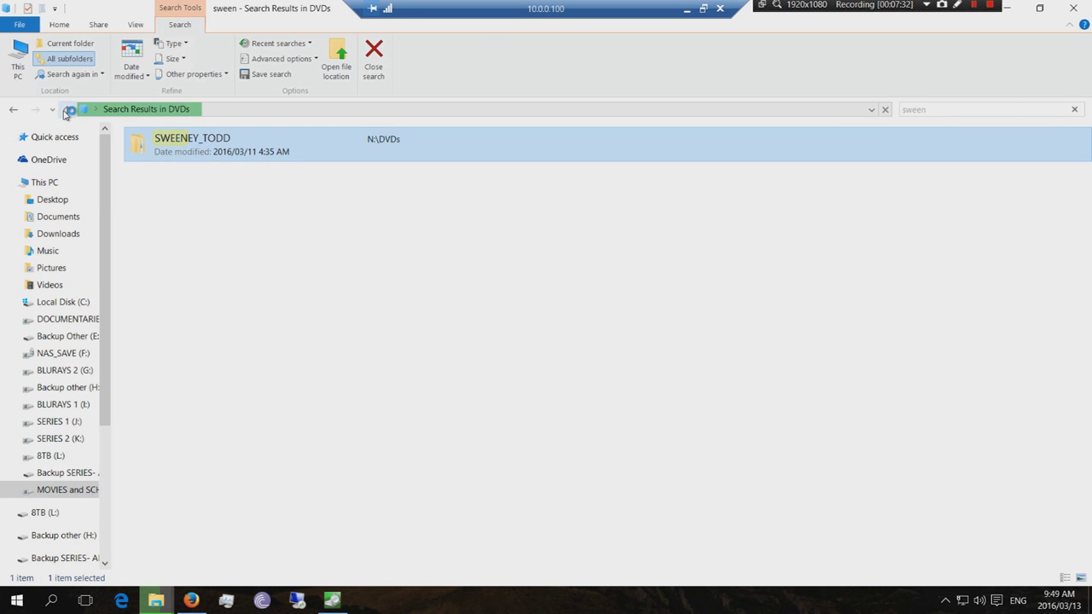
click(45, 181)
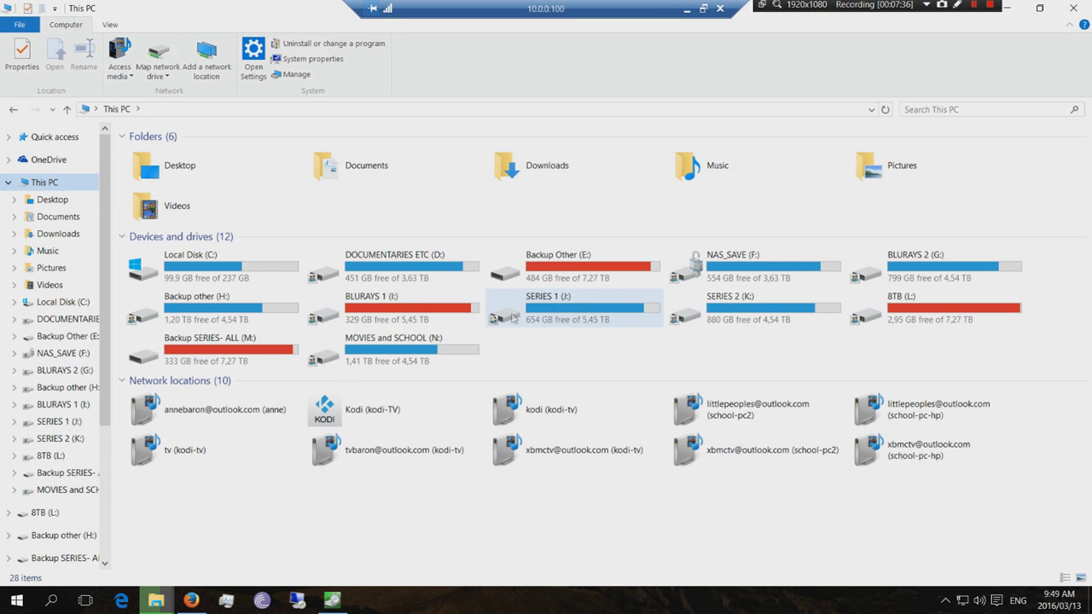
Step: Search the Movies A to Z folder on the N: drive for 'swee'
double_click(375, 349)
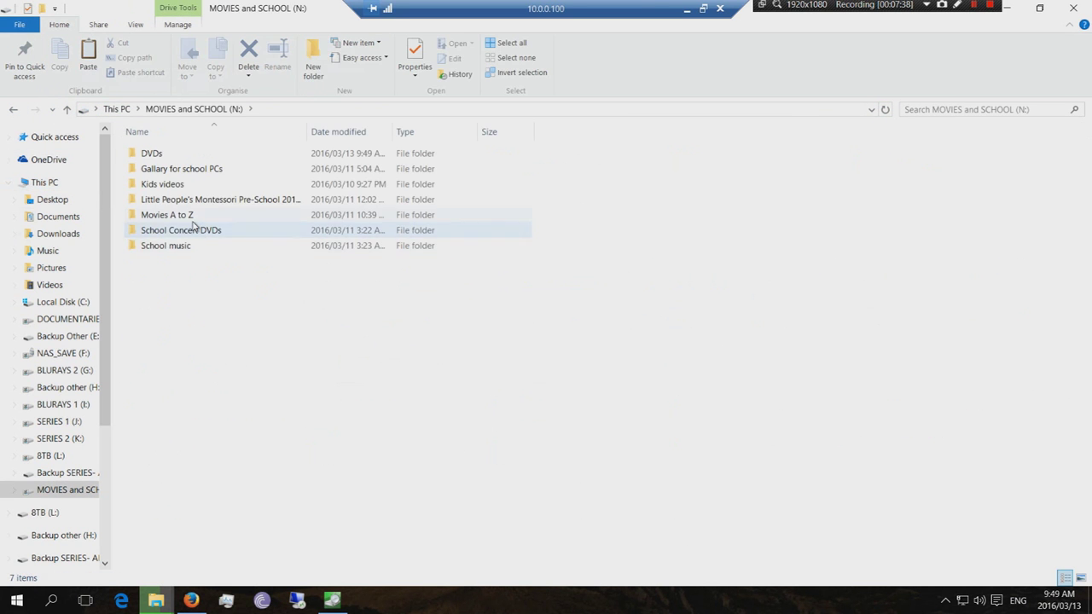
double_click(189, 216)
click(939, 110)
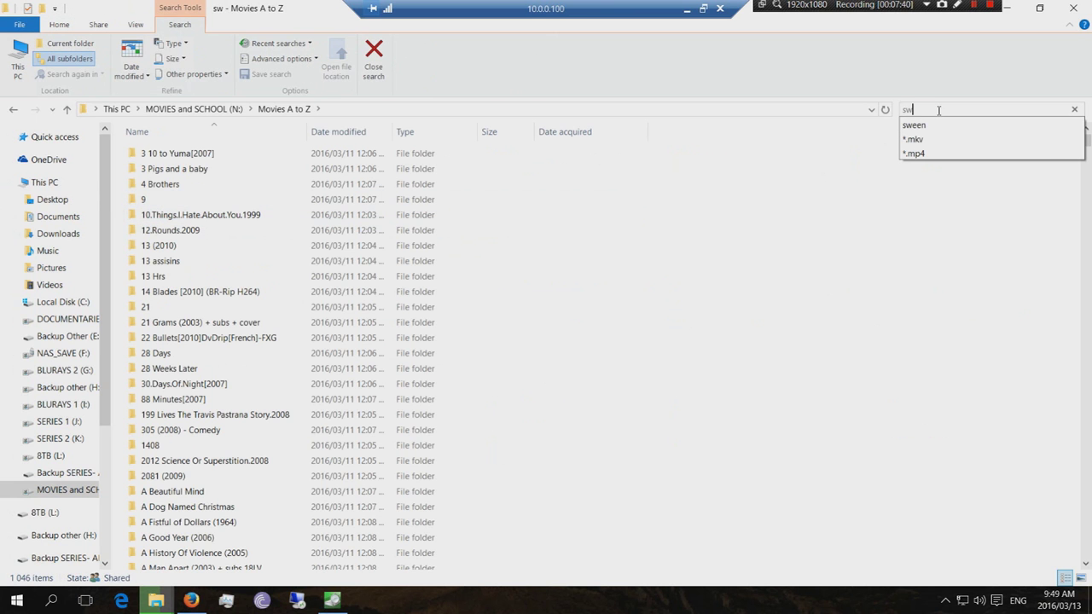
text(swee)
click(938, 126)
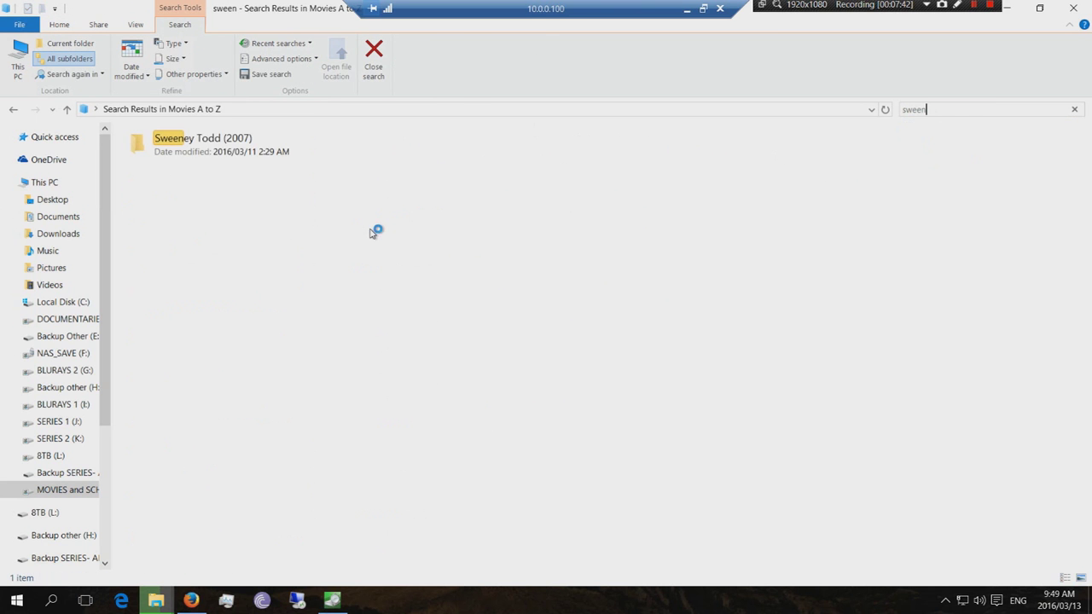
Step: Confirm Sweeney Todd (2007) holds its video file, return to This PC, minimise the session
double_click(235, 150)
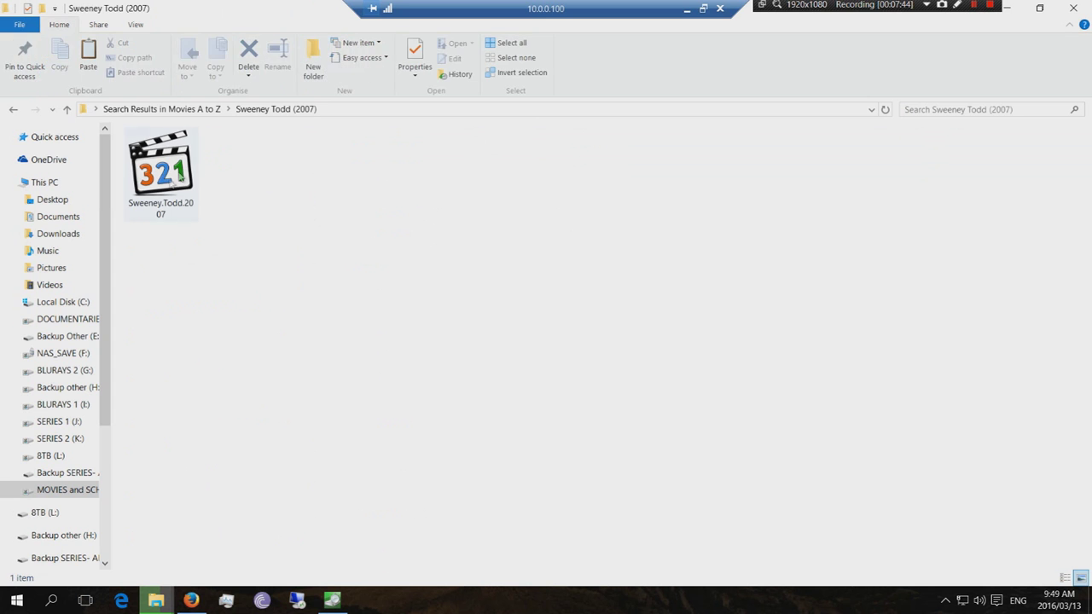
click(170, 182)
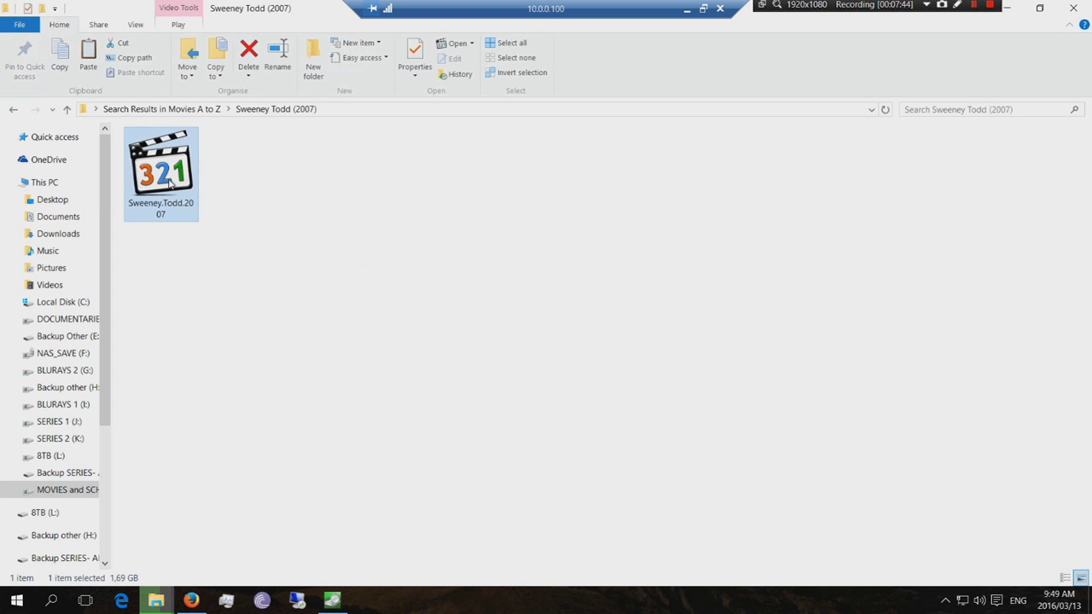
click(13, 110)
key(BackSpace)
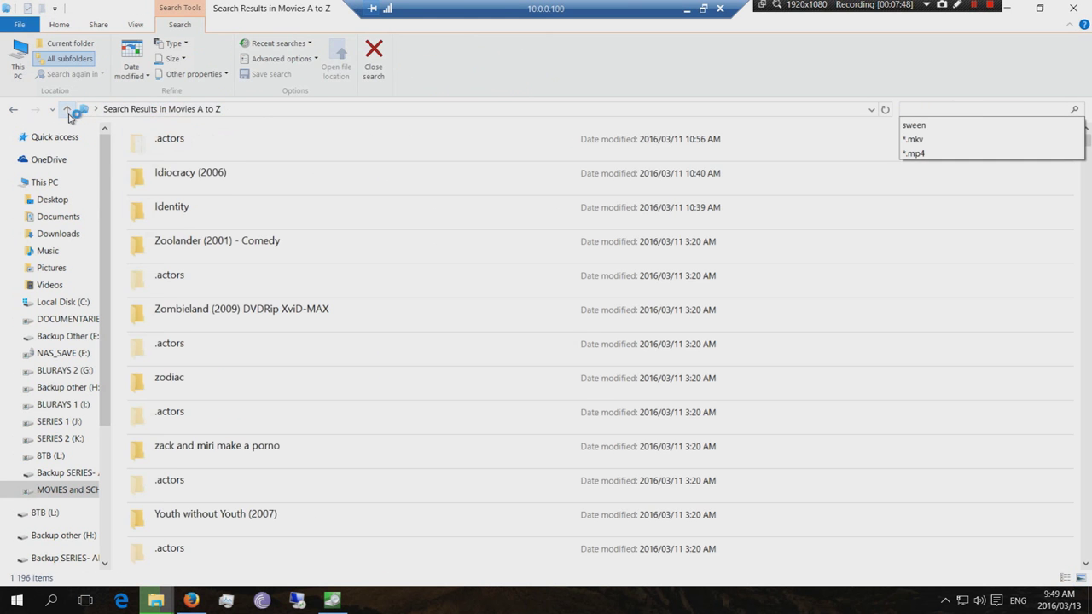
click(48, 186)
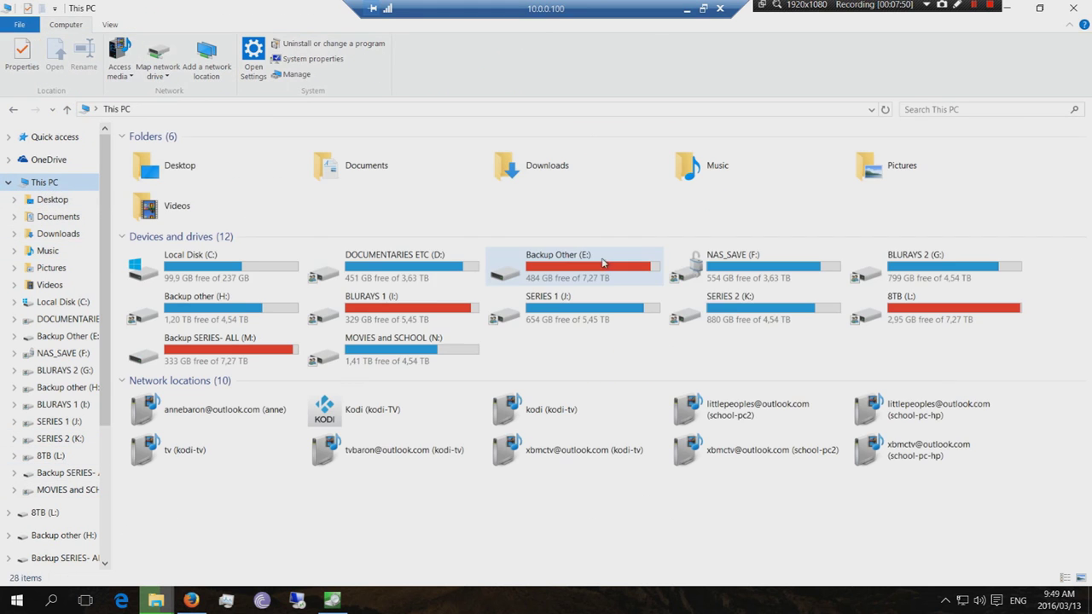
click(686, 8)
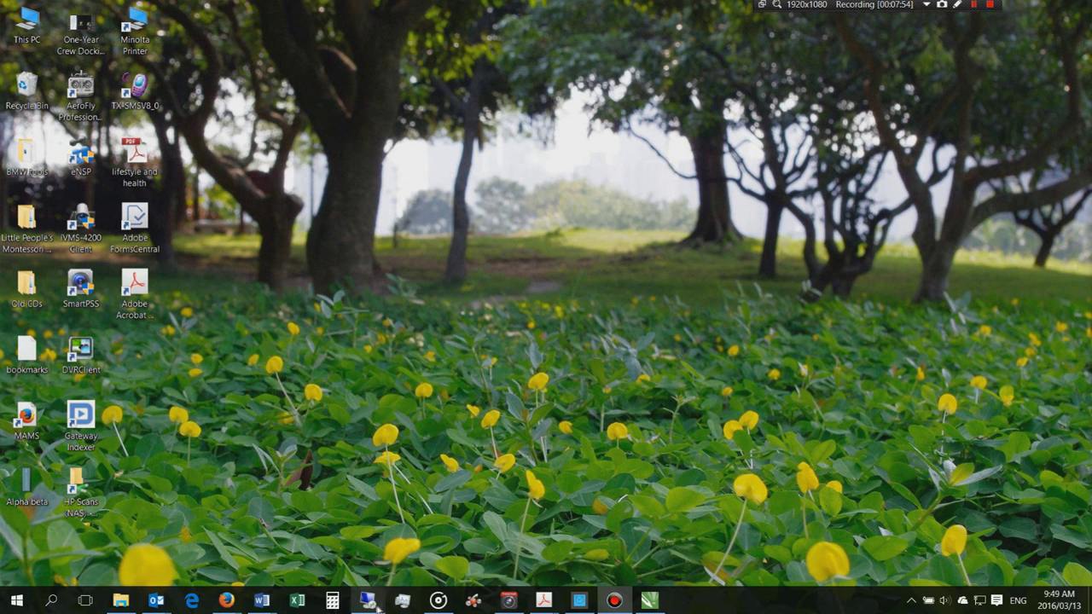
Step: Restore the 10.0.0.4 Kodi session, dismiss the connection dialog, and open Settings from Home
click(435, 565)
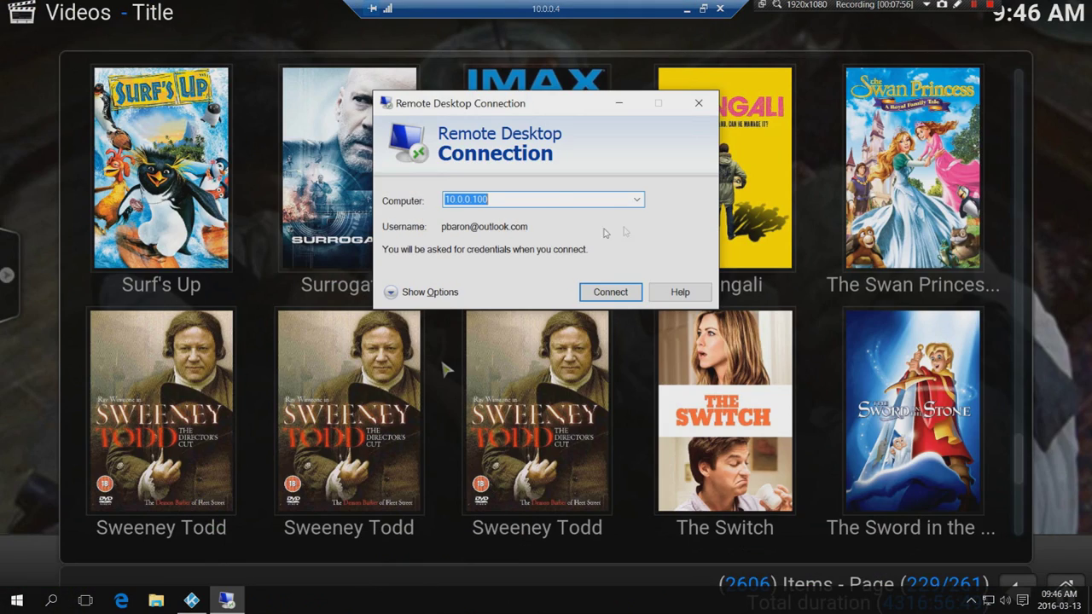
click(693, 112)
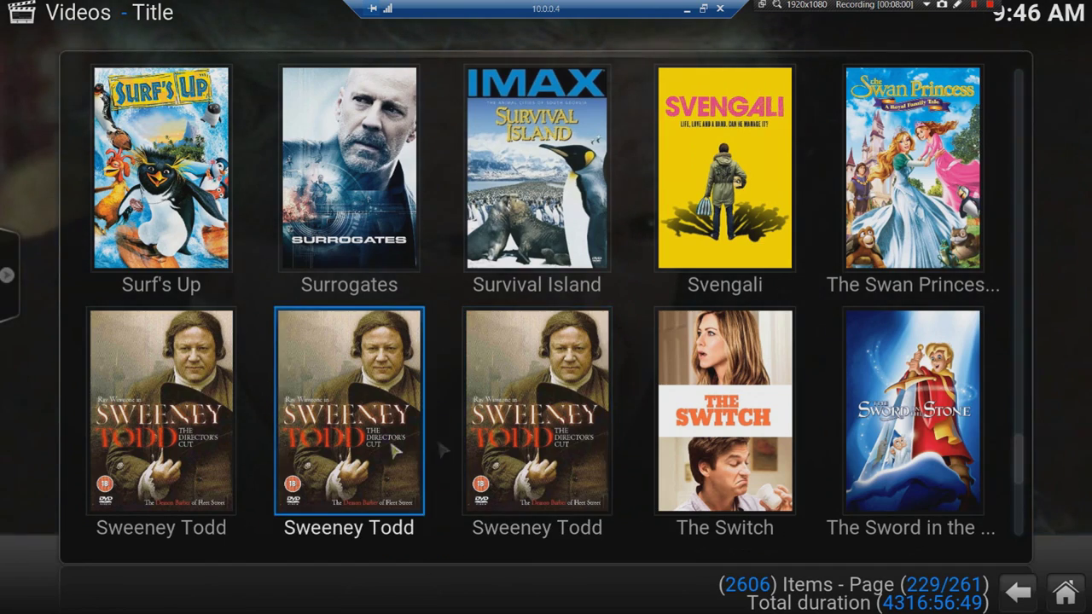
click(1065, 592)
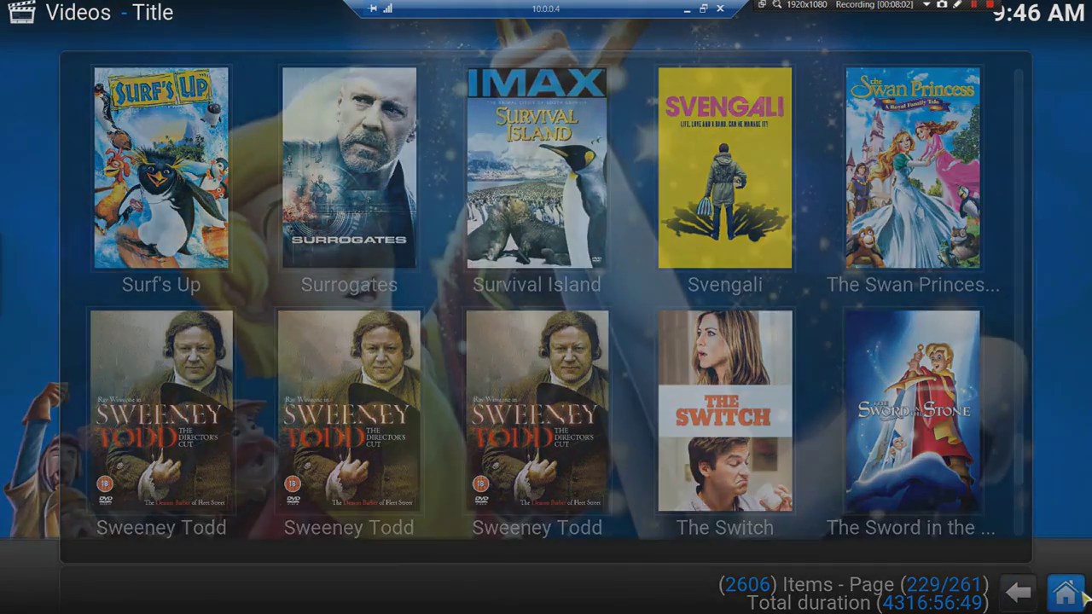
mouse_move(835, 385)
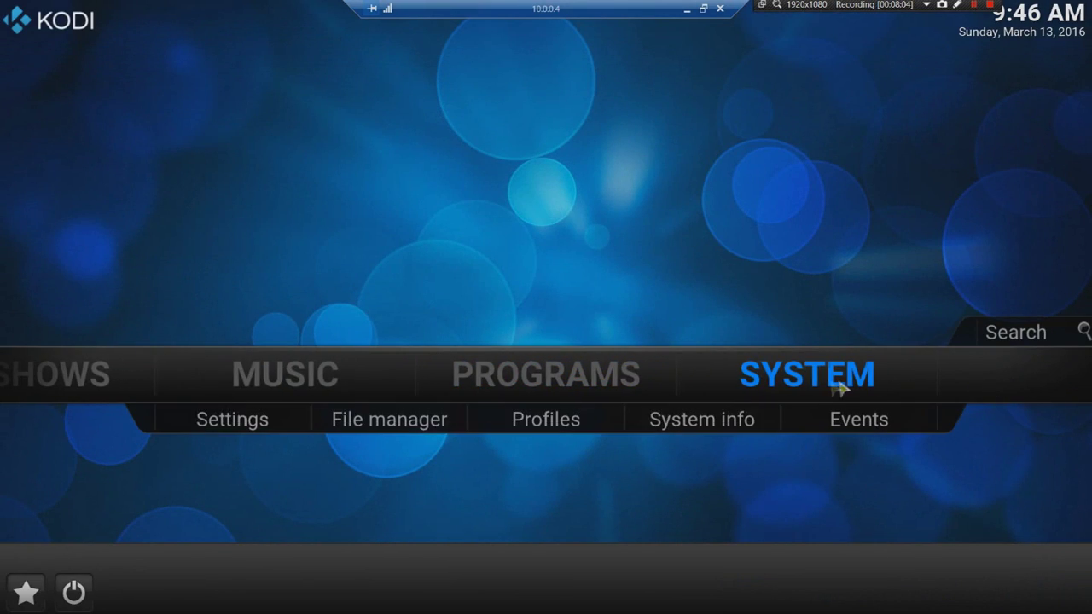
click(289, 423)
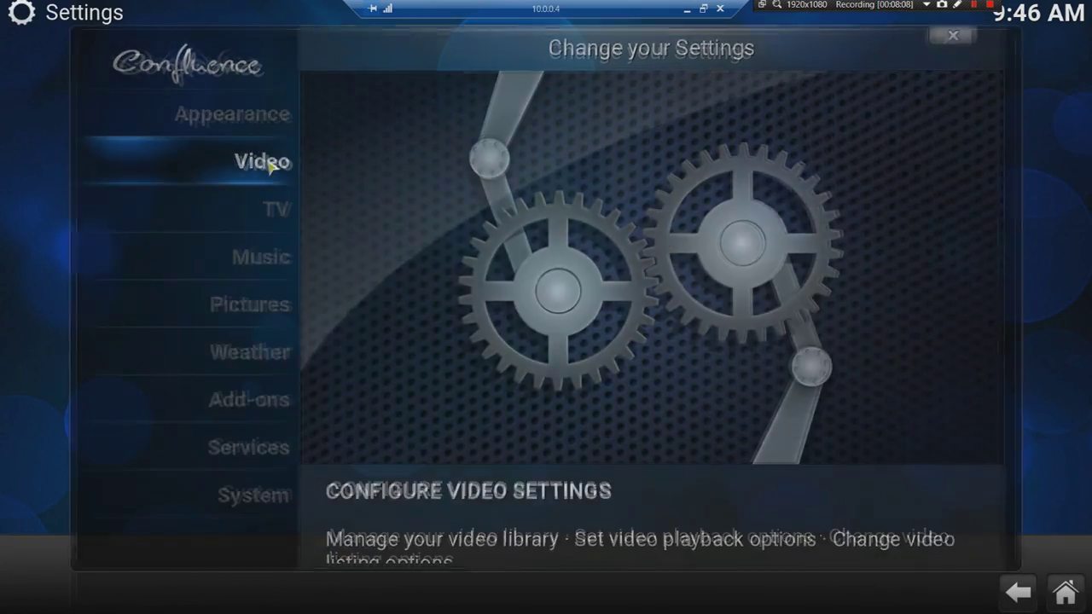
Step: Run Clean library under Video > Library, confirm it, and return home when finished
click(271, 165)
scroll(572, 336, down, 2)
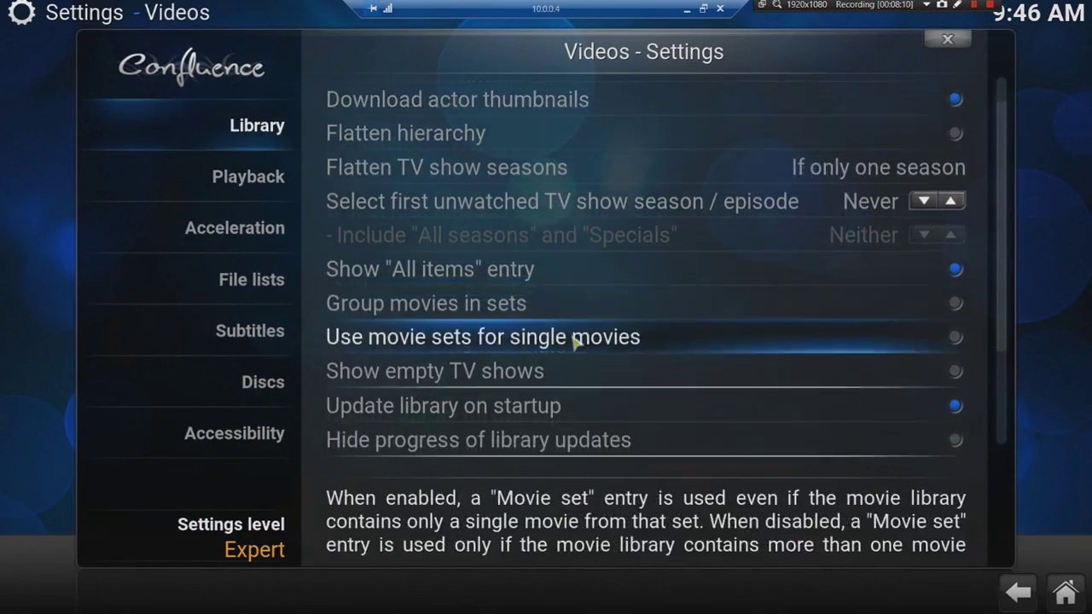
click(449, 443)
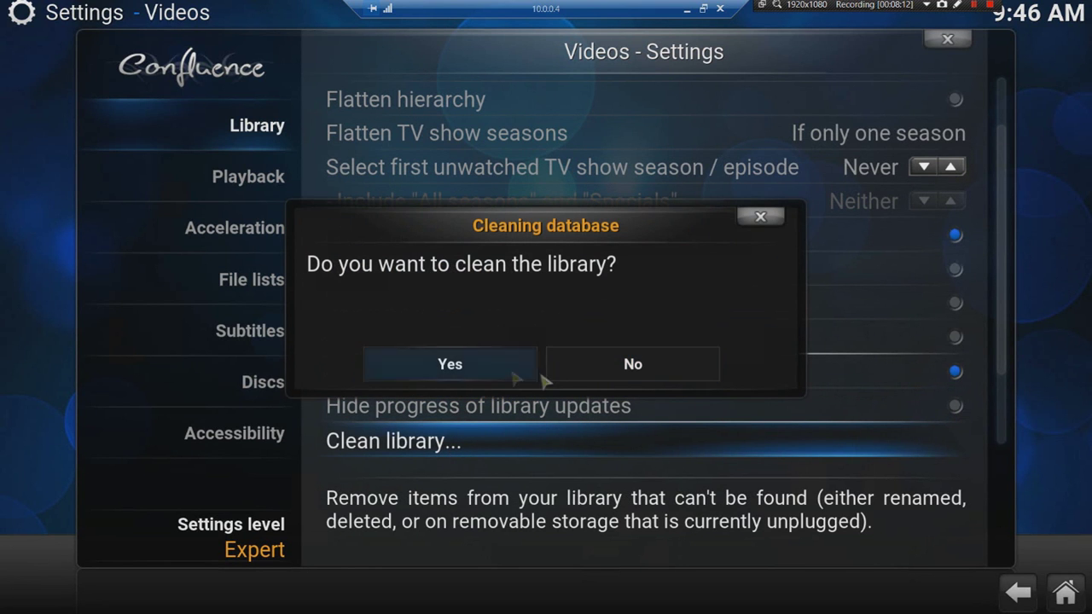
click(449, 364)
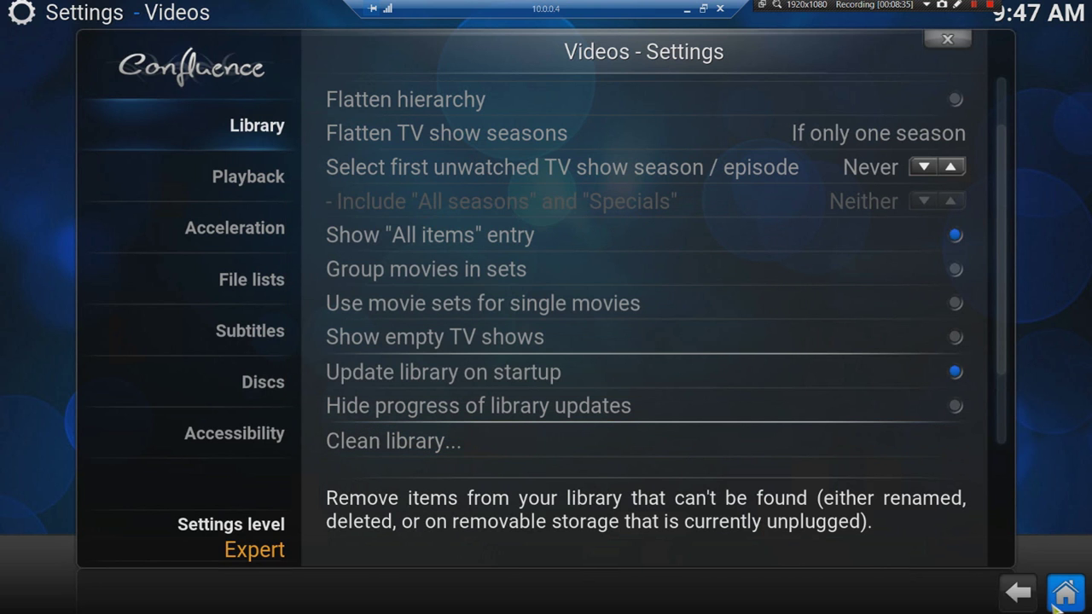
click(1064, 595)
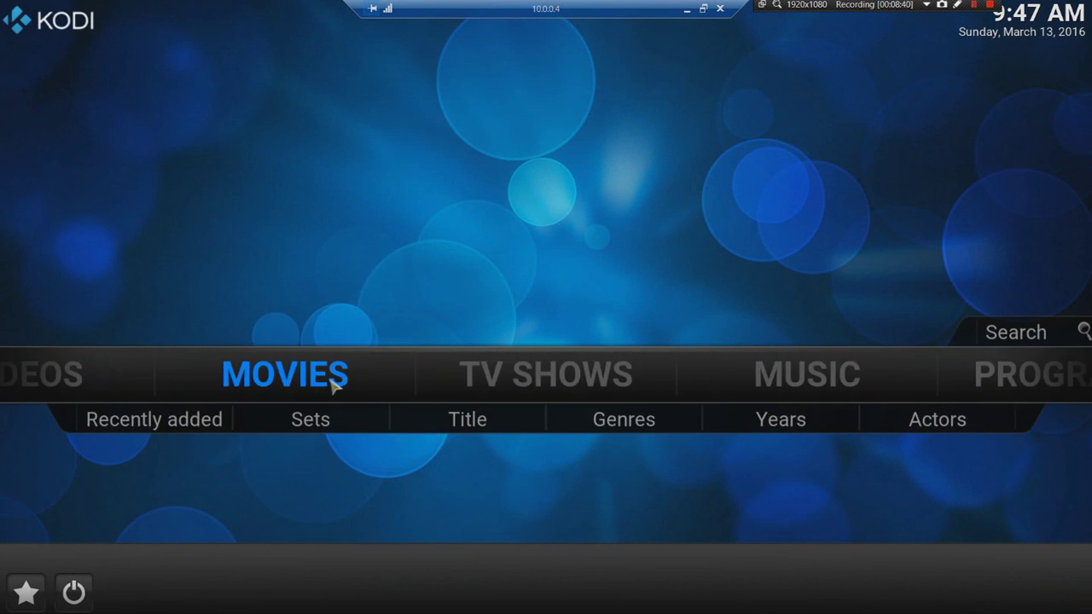
Step: Open the movie Titles list and view Sweeney Todd's info to confirm its Movies A to Z path
click(334, 379)
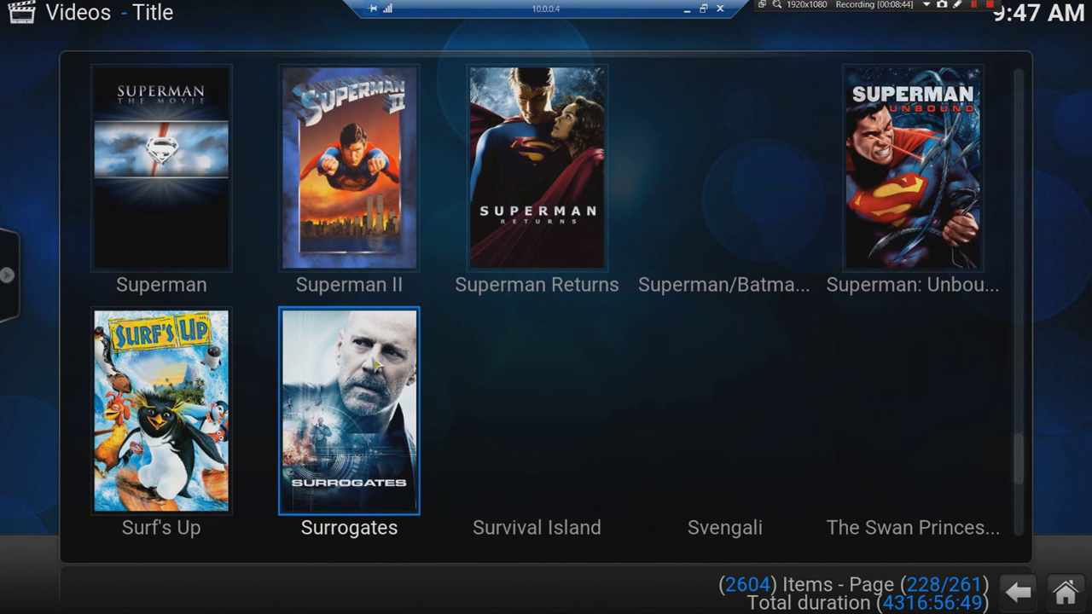
scroll(373, 362, down, 2)
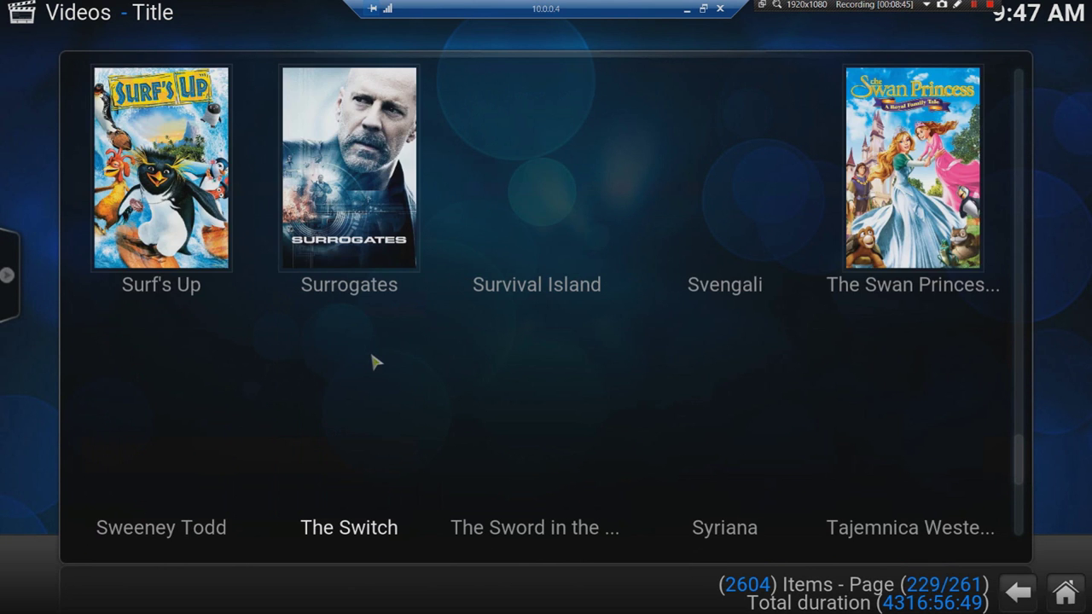
scroll(373, 362, up, 1)
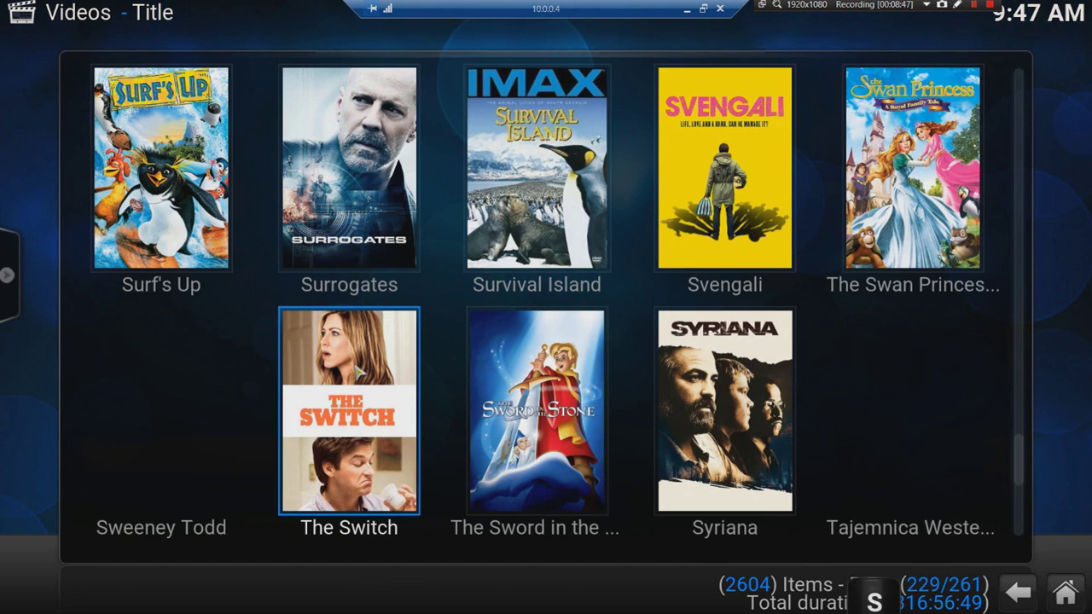
key(Left)
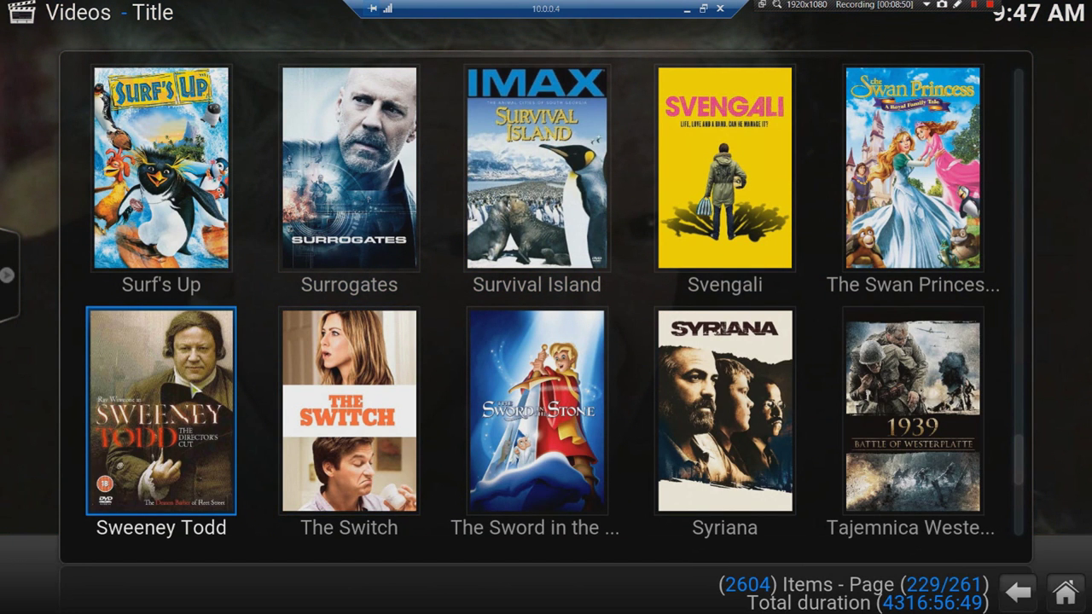
key(i)
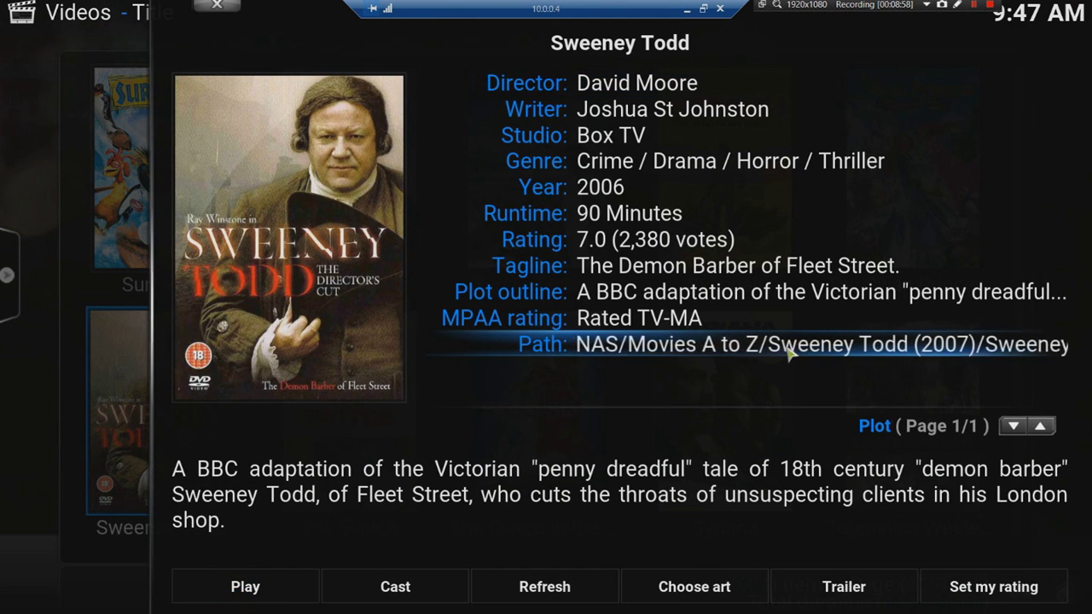
click(220, 5)
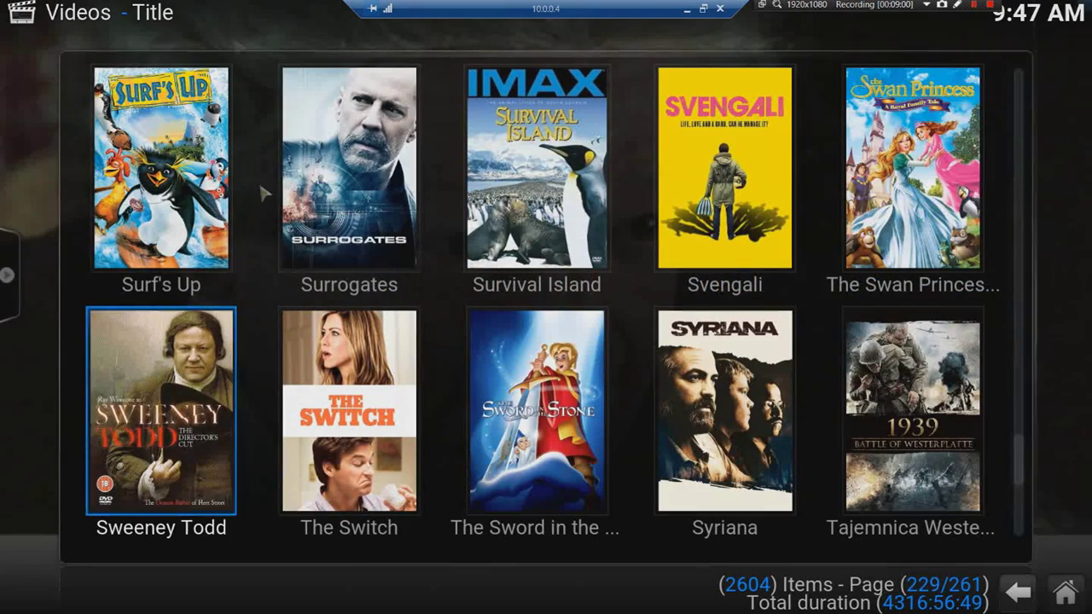